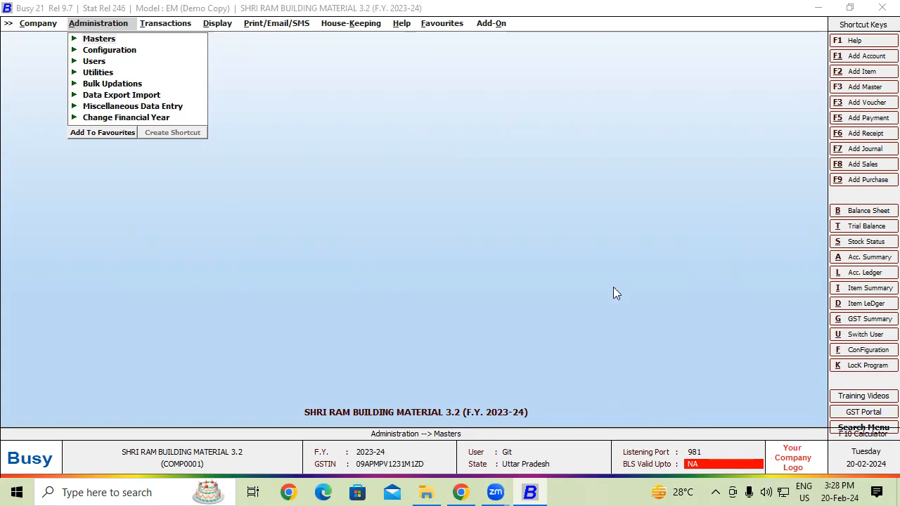
{"action": "mouse_move", "coordinate": [436, 53]}
{"action": "left_mouse_down"}
{"action": "mouse_move", "coordinate": [424, 87]}
{"action": "mouse_move", "coordinate": [494, 99]}
{"action": "left_mouse_up"}
{"action": "left_click", "coordinate": [407, 100]}
{"action": "left_click_drag", "start_coordinate": [146, 163], "coordinate": [124, 194]}
{"action": "left_click", "coordinate": [154, 176]}
{"action": "mouse_move", "coordinate": [177, 152]}
{"action": "left_mouse_down"}
{"action": "mouse_move", "coordinate": [186, 181]}
{"action": "mouse_move", "coordinate": [198, 173]}
{"action": "mouse_move", "coordinate": [169, 190]}
{"action": "left_mouse_up"}
{"action": "left_click_drag", "start_coordinate": [104, 212], "coordinate": [275, 190]}
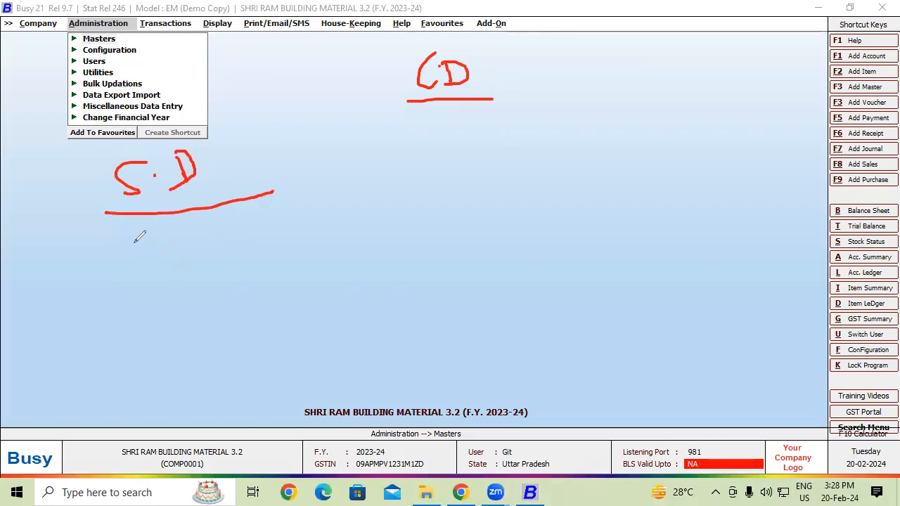
{"action": "left_click_drag", "start_coordinate": [140, 232], "coordinate": [133, 273]}
{"action": "left_click_drag", "start_coordinate": [130, 238], "coordinate": [152, 251]}
{"action": "mouse_move", "coordinate": [144, 313]}
{"action": "left_mouse_down"}
{"action": "mouse_move", "coordinate": [141, 286]}
{"action": "mouse_move", "coordinate": [154, 308]}
{"action": "mouse_move", "coordinate": [161, 295]}
{"action": "left_mouse_up"}
{"action": "mouse_move", "coordinate": [163, 287]}
{"action": "left_mouse_down"}
{"action": "mouse_move", "coordinate": [163, 295]}
{"action": "mouse_move", "coordinate": [176, 285]}
{"action": "mouse_move", "coordinate": [197, 299]}
{"action": "left_mouse_up"}
{"action": "mouse_move", "coordinate": [194, 267]}
{"action": "left_mouse_down"}
{"action": "mouse_move", "coordinate": [197, 297]}
{"action": "mouse_move", "coordinate": [207, 272]}
{"action": "left_mouse_up"}
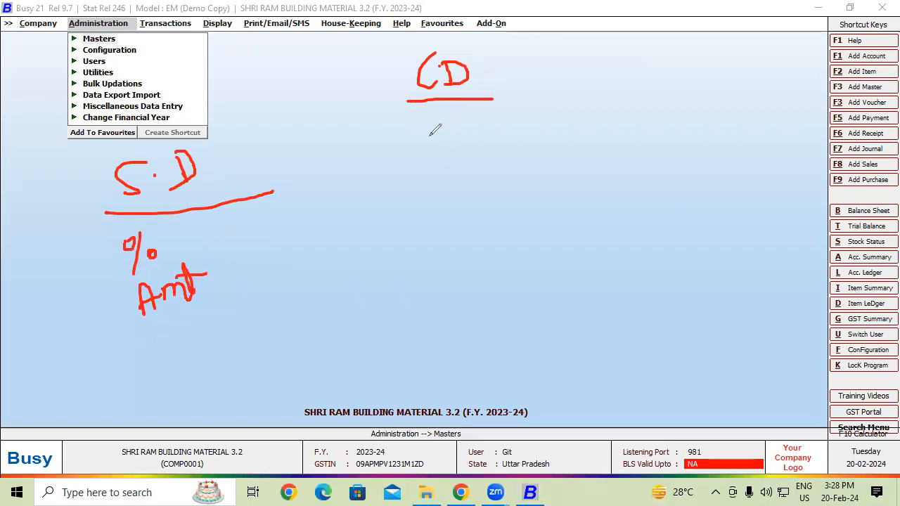
{"action": "mouse_move", "coordinate": [464, 118]}
{"action": "left_mouse_down"}
{"action": "mouse_move", "coordinate": [449, 158]}
{"action": "mouse_move", "coordinate": [443, 121]}
{"action": "mouse_move", "coordinate": [478, 146]}
{"action": "left_mouse_up"}
{"action": "mouse_move", "coordinate": [477, 236]}
{"action": "left_mouse_down"}
{"action": "mouse_move", "coordinate": [483, 200]}
{"action": "mouse_move", "coordinate": [492, 227]}
{"action": "left_mouse_up"}
{"action": "mouse_move", "coordinate": [478, 215]}
{"action": "left_mouse_down"}
{"action": "mouse_move", "coordinate": [535, 202]}
{"action": "mouse_move", "coordinate": [556, 208]}
{"action": "mouse_move", "coordinate": [556, 178]}
{"action": "left_mouse_up"}
{"action": "left_click_drag", "start_coordinate": [211, 241], "coordinate": [254, 218]}
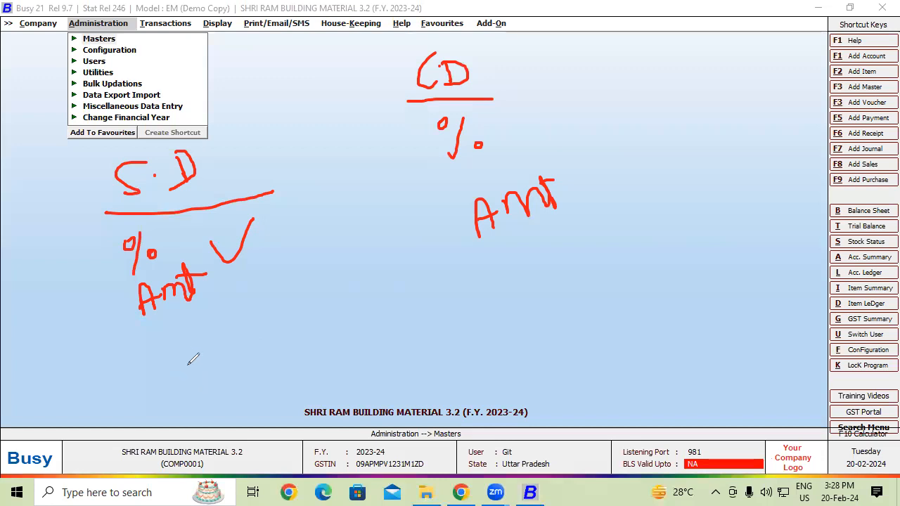
{"action": "mouse_move", "coordinate": [107, 254]}
{"action": "left_mouse_down"}
{"action": "mouse_move", "coordinate": [112, 321]}
{"action": "mouse_move", "coordinate": [130, 306]}
{"action": "left_mouse_up"}
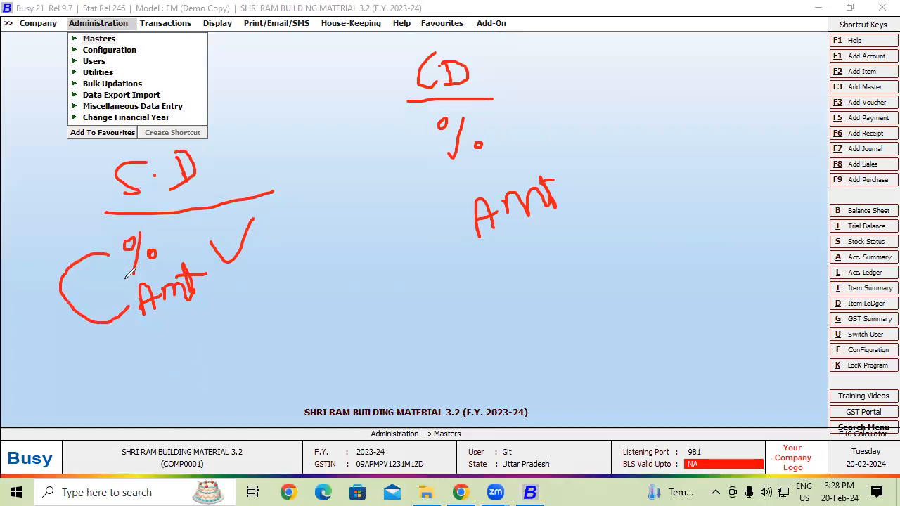
{"action": "left_click_drag", "start_coordinate": [169, 235], "coordinate": [193, 204]}
{"action": "left_click_drag", "start_coordinate": [206, 267], "coordinate": [246, 232]}
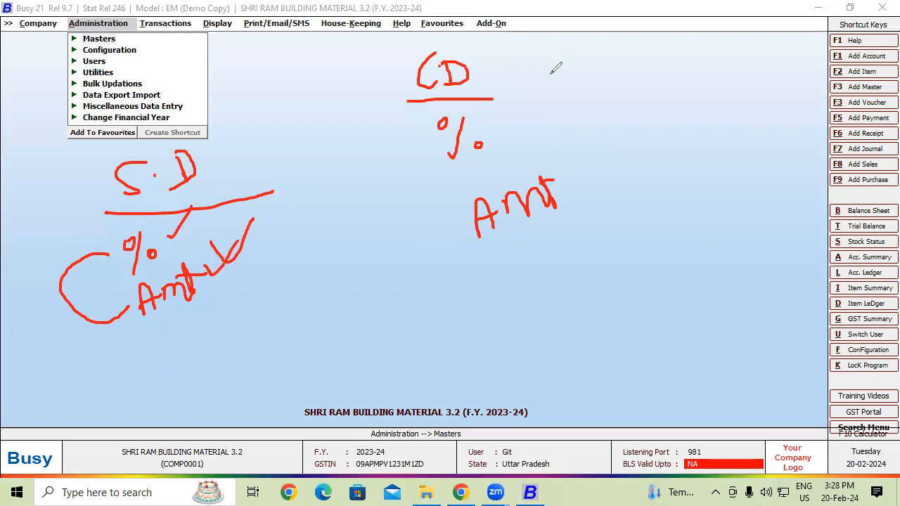
{"action": "left_click_drag", "start_coordinate": [507, 92], "coordinate": [578, 44]}
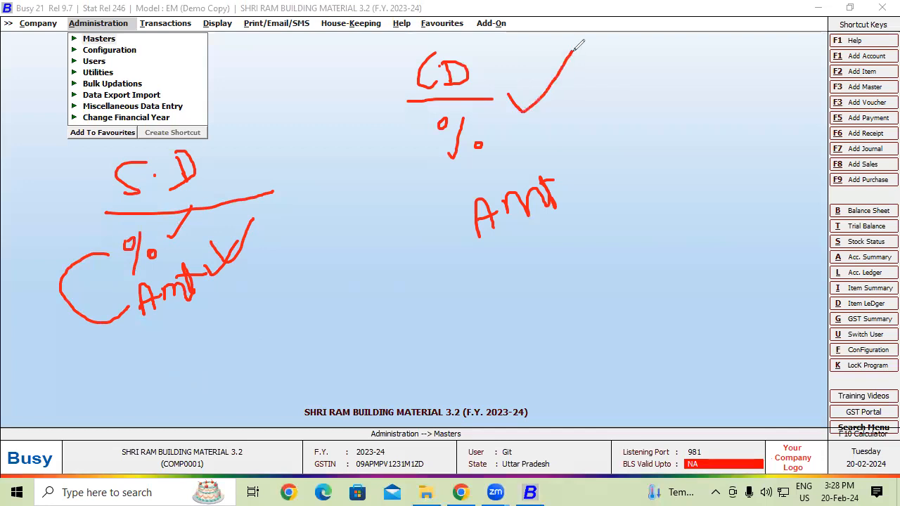
{"action": "mouse_move", "coordinate": [575, 196]}
{"action": "left_mouse_down"}
{"action": "mouse_move", "coordinate": [585, 206]}
{"action": "mouse_move", "coordinate": [605, 157]}
{"action": "left_mouse_up"}
{"action": "left_click_drag", "start_coordinate": [433, 287], "coordinate": [731, 227]}
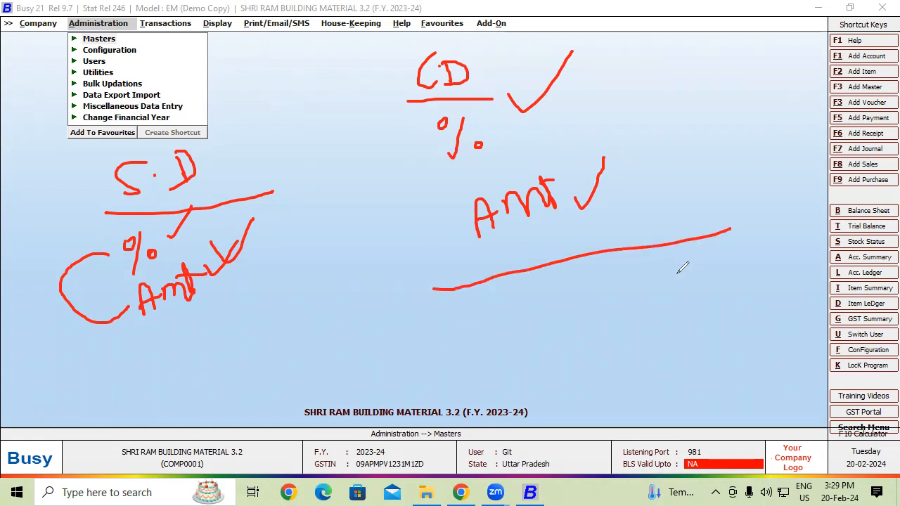
{"action": "left_click_drag", "start_coordinate": [504, 301], "coordinate": [555, 301]}
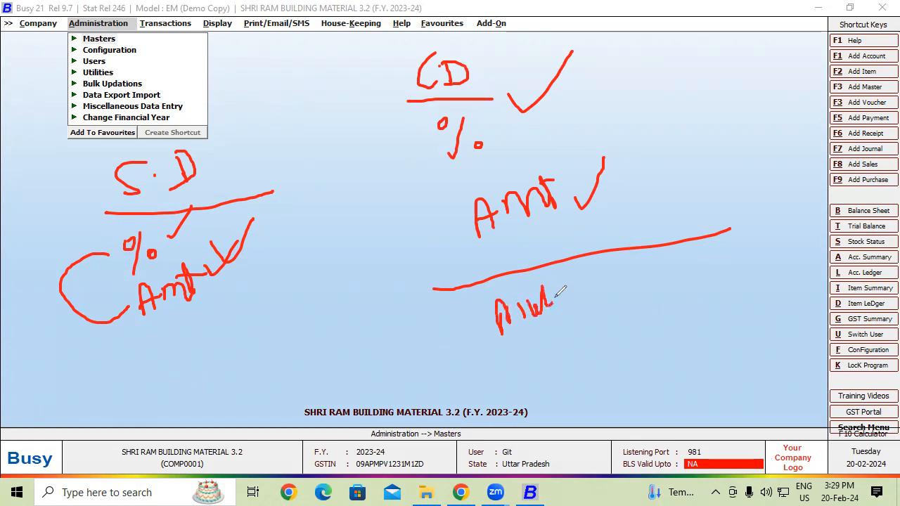
{"action": "left_click", "coordinate": [84, 324]}
{"action": "mouse_move", "coordinate": [391, 49]}
{"action": "left_mouse_down"}
{"action": "mouse_move", "coordinate": [383, 72]}
{"action": "mouse_move", "coordinate": [393, 67]}
{"action": "left_mouse_up"}
{"action": "mouse_move", "coordinate": [402, 39]}
{"action": "left_mouse_down"}
{"action": "mouse_move", "coordinate": [405, 65]}
{"action": "mouse_move", "coordinate": [422, 53]}
{"action": "mouse_move", "coordinate": [408, 64]}
{"action": "left_mouse_up"}
{"action": "left_click_drag", "start_coordinate": [365, 102], "coordinate": [452, 68]}
{"action": "left_click_drag", "start_coordinate": [419, 104], "coordinate": [432, 159]}
{"action": "mouse_move", "coordinate": [440, 125]}
{"action": "left_mouse_down"}
{"action": "mouse_move", "coordinate": [453, 140]}
{"action": "mouse_move", "coordinate": [441, 123]}
{"action": "mouse_move", "coordinate": [468, 128]}
{"action": "mouse_move", "coordinate": [463, 144]}
{"action": "left_mouse_up"}
{"action": "left_click", "coordinate": [479, 126]}
{"action": "mouse_move", "coordinate": [531, 98]}
{"action": "left_mouse_down"}
{"action": "mouse_move", "coordinate": [528, 132]}
{"action": "mouse_move", "coordinate": [538, 110]}
{"action": "mouse_move", "coordinate": [562, 100]}
{"action": "mouse_move", "coordinate": [559, 119]}
{"action": "left_mouse_up"}
{"action": "mouse_move", "coordinate": [560, 85]}
{"action": "left_mouse_down"}
{"action": "mouse_move", "coordinate": [579, 79]}
{"action": "mouse_move", "coordinate": [616, 110]}
{"action": "left_mouse_up"}
{"action": "left_click", "coordinate": [608, 81]}
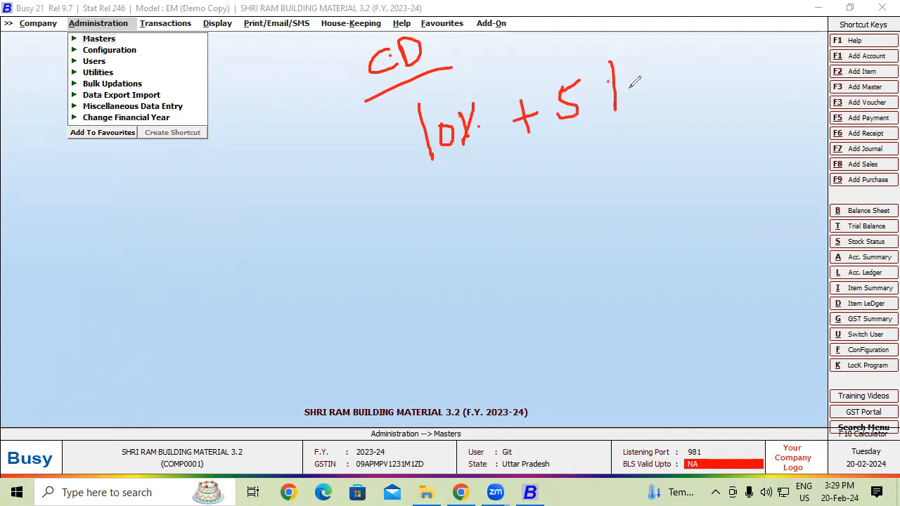
{"action": "mouse_move", "coordinate": [222, 194]}
{"action": "left_mouse_down"}
{"action": "mouse_move", "coordinate": [226, 242]}
{"action": "mouse_move", "coordinate": [255, 239]}
{"action": "mouse_move", "coordinate": [229, 223]}
{"action": "mouse_move", "coordinate": [286, 227]}
{"action": "mouse_move", "coordinate": [267, 215]}
{"action": "left_mouse_up"}
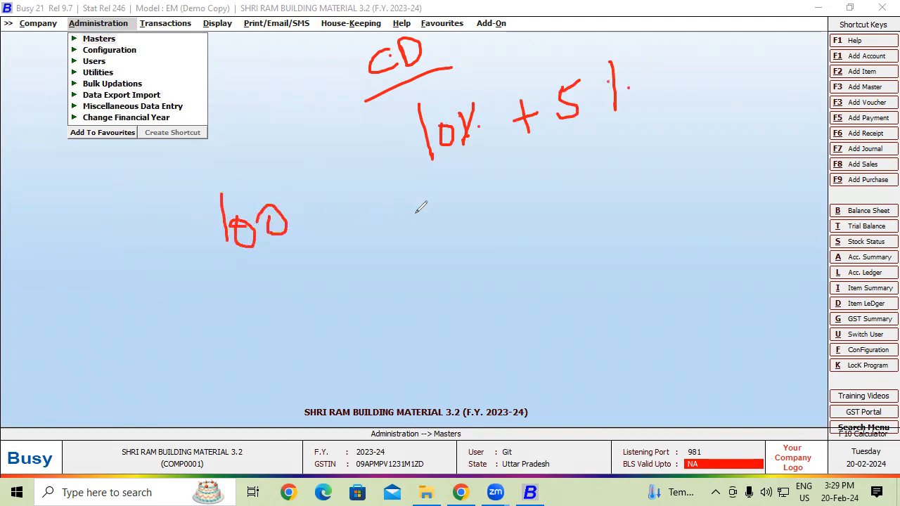
{"action": "mouse_move", "coordinate": [262, 252]}
{"action": "left_mouse_down"}
{"action": "mouse_move", "coordinate": [267, 277]}
{"action": "mouse_move", "coordinate": [282, 253]}
{"action": "left_mouse_up"}
{"action": "left_click_drag", "start_coordinate": [230, 285], "coordinate": [242, 280]}
{"action": "left_click_drag", "start_coordinate": [236, 311], "coordinate": [304, 270]}
{"action": "mouse_move", "coordinate": [261, 300]}
{"action": "left_mouse_down"}
{"action": "mouse_move", "coordinate": [270, 315]}
{"action": "mouse_move", "coordinate": [260, 344]}
{"action": "left_mouse_up"}
{"action": "mouse_move", "coordinate": [270, 301]}
{"action": "left_mouse_down"}
{"action": "mouse_move", "coordinate": [269, 317]}
{"action": "mouse_move", "coordinate": [288, 327]}
{"action": "mouse_move", "coordinate": [294, 304]}
{"action": "left_mouse_up"}
{"action": "mouse_move", "coordinate": [568, 128]}
{"action": "left_mouse_down"}
{"action": "mouse_move", "coordinate": [579, 151]}
{"action": "mouse_move", "coordinate": [585, 127]}
{"action": "left_mouse_up"}
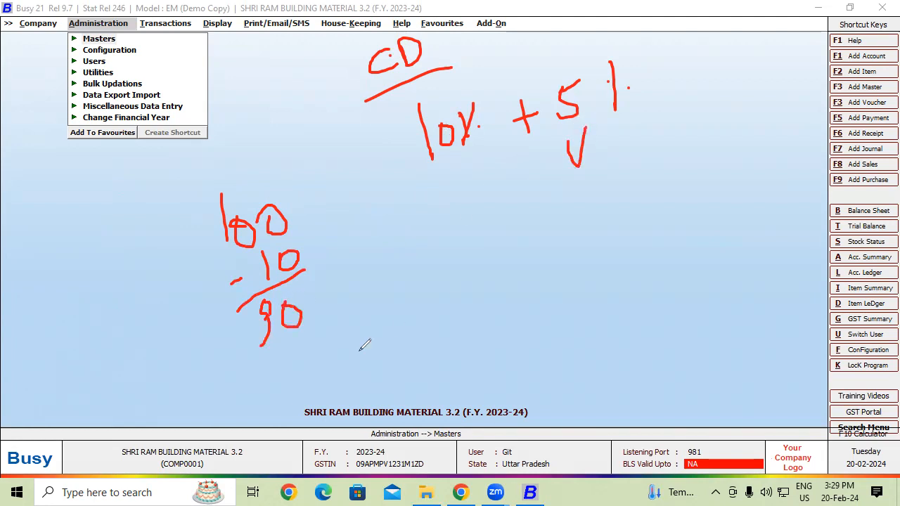
{"action": "left_click_drag", "start_coordinate": [267, 385], "coordinate": [361, 326]}
{"action": "mouse_move", "coordinate": [339, 365]}
{"action": "left_mouse_down"}
{"action": "mouse_move", "coordinate": [328, 376]}
{"action": "mouse_move", "coordinate": [355, 358]}
{"action": "mouse_move", "coordinate": [351, 378]}
{"action": "left_mouse_up"}
{"action": "mouse_move", "coordinate": [359, 344]}
{"action": "left_mouse_down"}
{"action": "mouse_move", "coordinate": [393, 340]}
{"action": "mouse_move", "coordinate": [391, 367]}
{"action": "left_mouse_up"}
{"action": "left_click_drag", "start_coordinate": [390, 332], "coordinate": [455, 299]}
{"action": "mouse_move", "coordinate": [452, 156]}
{"action": "left_mouse_down"}
{"action": "mouse_move", "coordinate": [486, 179]}
{"action": "mouse_move", "coordinate": [614, 109]}
{"action": "left_mouse_up"}
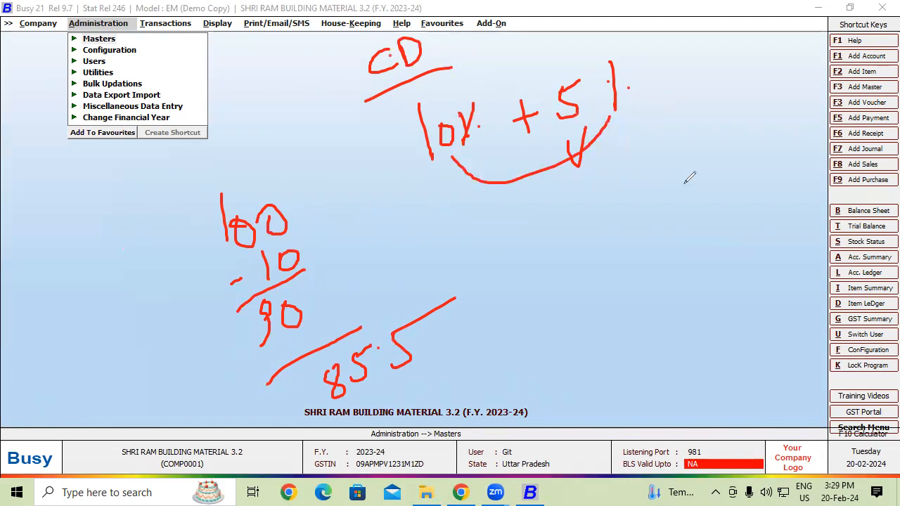
{"action": "mouse_move", "coordinate": [626, 176]}
{"action": "left_mouse_down"}
{"action": "mouse_move", "coordinate": [612, 225]}
{"action": "mouse_move", "coordinate": [626, 176]}
{"action": "mouse_move", "coordinate": [654, 200]}
{"action": "mouse_move", "coordinate": [643, 209]}
{"action": "left_mouse_up"}
{"action": "left_click_drag", "start_coordinate": [645, 169], "coordinate": [675, 156]}
{"action": "mouse_move", "coordinate": [641, 242]}
{"action": "left_mouse_down"}
{"action": "mouse_move", "coordinate": [662, 246]}
{"action": "mouse_move", "coordinate": [672, 209]}
{"action": "left_mouse_up"}
{"action": "mouse_move", "coordinate": [378, 386]}
{"action": "left_mouse_down"}
{"action": "mouse_move", "coordinate": [422, 372]}
{"action": "mouse_move", "coordinate": [424, 360]}
{"action": "left_mouse_up"}
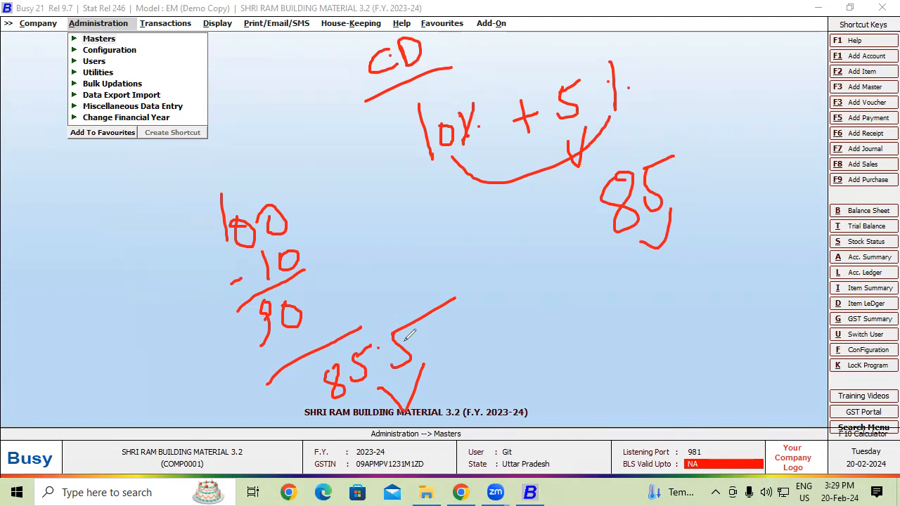
{"action": "mouse_move", "coordinate": [310, 184]}
{"action": "left_mouse_down"}
{"action": "mouse_move", "coordinate": [161, 267]}
{"action": "mouse_move", "coordinate": [470, 352]}
{"action": "mouse_move", "coordinate": [420, 301]}
{"action": "left_mouse_up"}
{"action": "left_click_drag", "start_coordinate": [680, 151], "coordinate": [686, 279]}
{"action": "left_click_drag", "start_coordinate": [661, 213], "coordinate": [753, 248]}
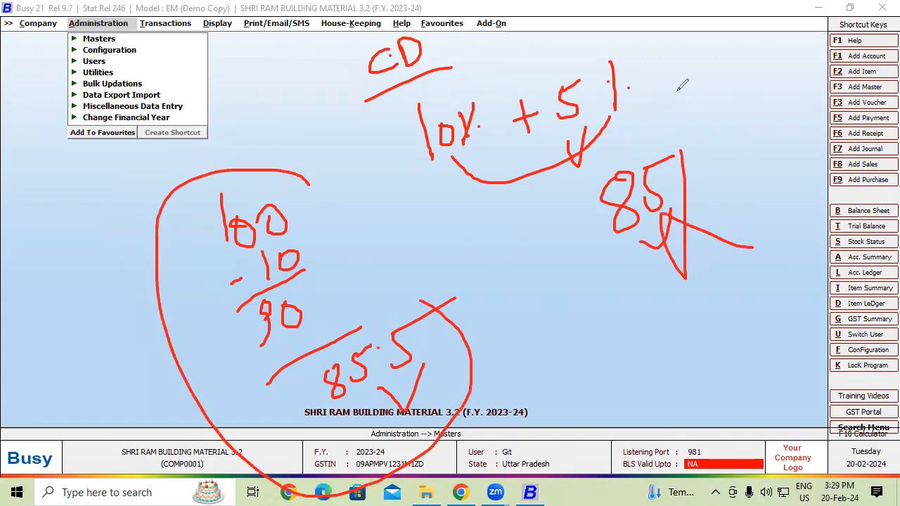
{"action": "left_click_drag", "start_coordinate": [674, 45], "coordinate": [689, 83]}
{"action": "left_click_drag", "start_coordinate": [702, 40], "coordinate": [708, 68]}
{"action": "mouse_move", "coordinate": [735, 41]}
{"action": "left_mouse_down"}
{"action": "mouse_move", "coordinate": [750, 53]}
{"action": "mouse_move", "coordinate": [738, 44]}
{"action": "mouse_move", "coordinate": [770, 31]}
{"action": "mouse_move", "coordinate": [790, 41]}
{"action": "mouse_move", "coordinate": [809, 27]}
{"action": "mouse_move", "coordinate": [821, 41]}
{"action": "left_mouse_up"}
{"action": "mouse_move", "coordinate": [841, 11]}
{"action": "left_mouse_down"}
{"action": "mouse_move", "coordinate": [888, 10]}
{"action": "mouse_move", "coordinate": [879, 9]}
{"action": "left_mouse_up"}
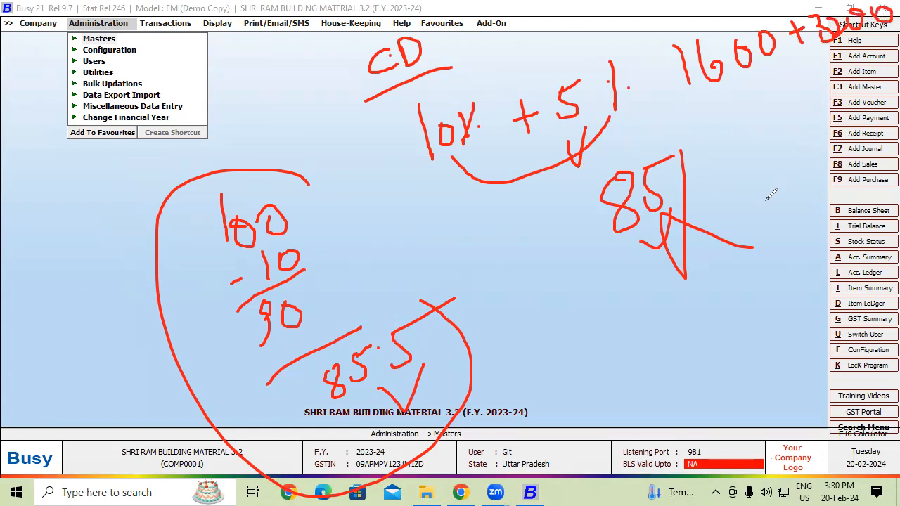
{"action": "mouse_move", "coordinate": [753, 189]}
{"action": "left_mouse_down"}
{"action": "mouse_move", "coordinate": [740, 215]}
{"action": "mouse_move", "coordinate": [762, 205]}
{"action": "mouse_move", "coordinate": [791, 169]}
{"action": "mouse_move", "coordinate": [820, 176]}
{"action": "mouse_move", "coordinate": [816, 161]}
{"action": "left_mouse_up"}
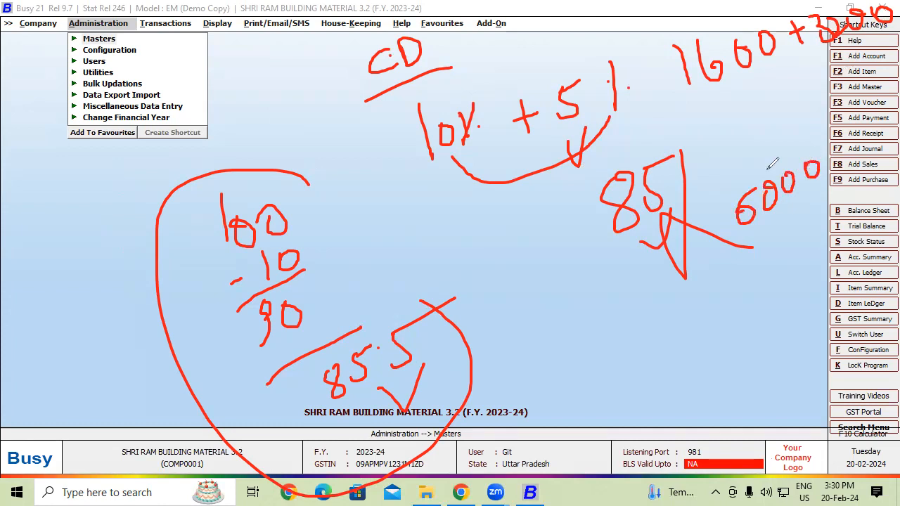
{"action": "mouse_move", "coordinate": [679, 83]}
{"action": "left_mouse_down"}
{"action": "mouse_move", "coordinate": [696, 183]}
{"action": "mouse_move", "coordinate": [754, 218]}
{"action": "left_mouse_up"}
{"action": "mouse_move", "coordinate": [701, 327]}
{"action": "left_mouse_down"}
{"action": "mouse_move", "coordinate": [696, 310]}
{"action": "mouse_move", "coordinate": [734, 308]}
{"action": "mouse_move", "coordinate": [738, 298]}
{"action": "mouse_move", "coordinate": [732, 317]}
{"action": "left_mouse_up"}
{"action": "mouse_move", "coordinate": [772, 283]}
{"action": "left_mouse_down"}
{"action": "mouse_move", "coordinate": [760, 298]}
{"action": "mouse_move", "coordinate": [773, 283]}
{"action": "left_mouse_up"}
{"action": "mouse_move", "coordinate": [801, 258]}
{"action": "left_mouse_down"}
{"action": "mouse_move", "coordinate": [793, 273]}
{"action": "mouse_move", "coordinate": [809, 262]}
{"action": "left_mouse_up"}
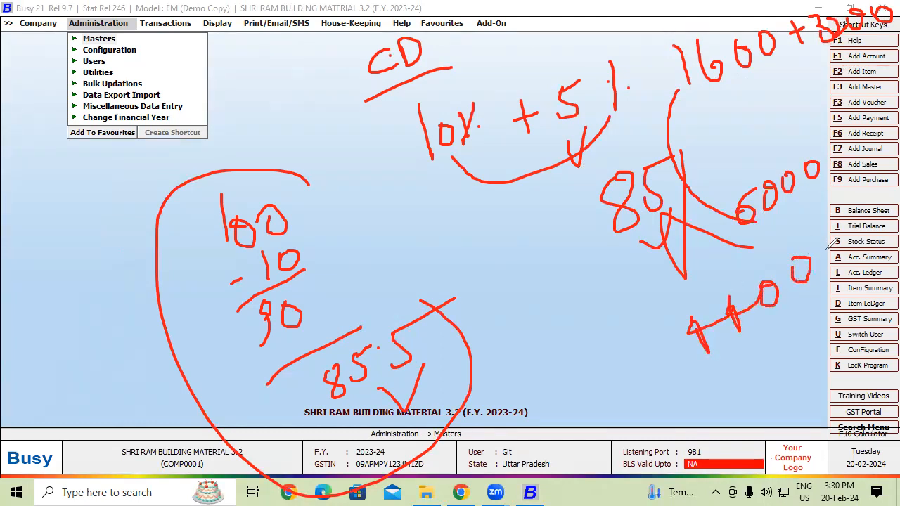
{"action": "mouse_move", "coordinate": [731, 361]}
{"action": "left_mouse_down"}
{"action": "mouse_move", "coordinate": [758, 373]}
{"action": "mouse_move", "coordinate": [748, 384]}
{"action": "left_mouse_up"}
{"action": "mouse_move", "coordinate": [761, 342]}
{"action": "left_mouse_down"}
{"action": "mouse_move", "coordinate": [786, 357]}
{"action": "mouse_move", "coordinate": [798, 324]}
{"action": "left_mouse_up"}
{"action": "mouse_move", "coordinate": [831, 296]}
{"action": "left_mouse_down"}
{"action": "mouse_move", "coordinate": [847, 307]}
{"action": "mouse_move", "coordinate": [824, 326]}
{"action": "left_mouse_up"}
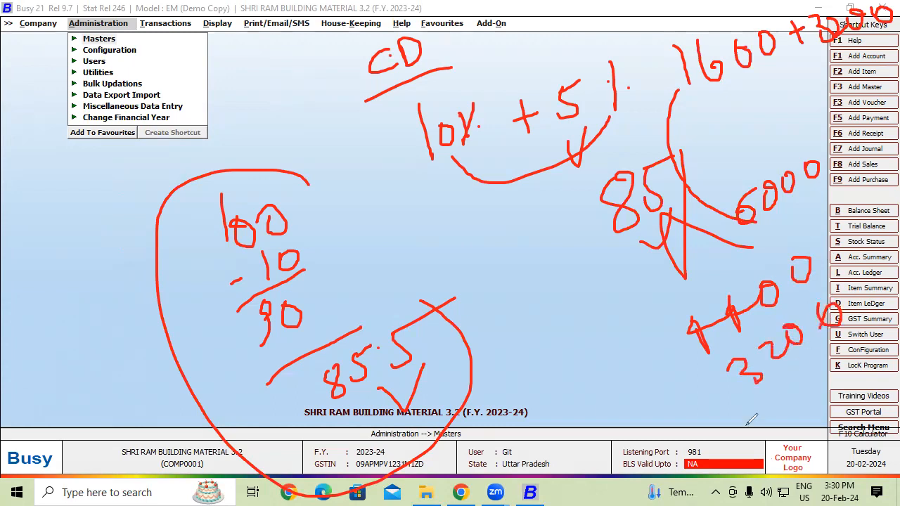
{"action": "left_click_drag", "start_coordinate": [747, 425], "coordinate": [894, 336]}
{"action": "mouse_move", "coordinate": [802, 416]}
{"action": "left_mouse_down"}
{"action": "mouse_move", "coordinate": [818, 422]}
{"action": "mouse_move", "coordinate": [851, 395]}
{"action": "mouse_move", "coordinate": [887, 383]}
{"action": "left_mouse_up"}
{"action": "mouse_move", "coordinate": [718, 90]}
{"action": "left_mouse_down"}
{"action": "mouse_move", "coordinate": [836, 54]}
{"action": "mouse_move", "coordinate": [871, 18]}
{"action": "left_mouse_up"}
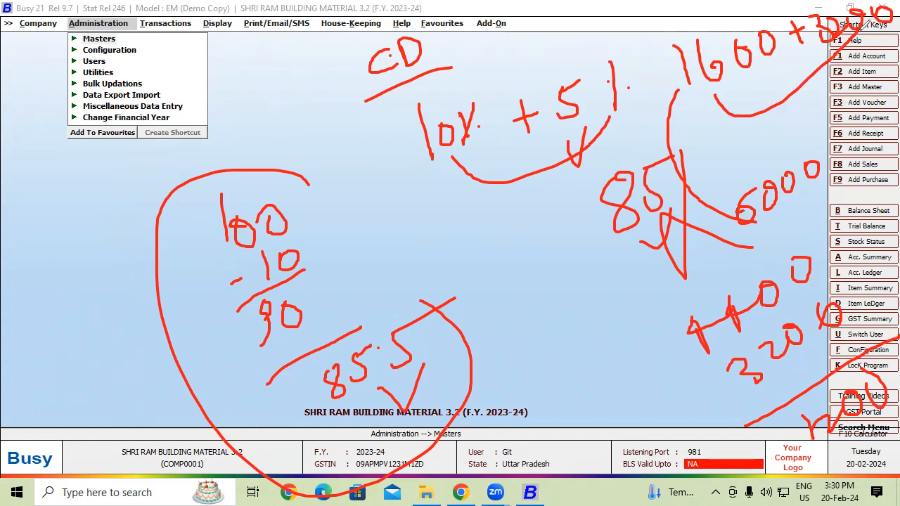
{"action": "mouse_move", "coordinate": [92, 46]}
{"action": "left_mouse_down"}
{"action": "mouse_move", "coordinate": [71, 76]}
{"action": "mouse_move", "coordinate": [106, 62]}
{"action": "left_mouse_up"}
{"action": "mouse_move", "coordinate": [157, 47]}
{"action": "left_mouse_down"}
{"action": "mouse_move", "coordinate": [162, 65]}
{"action": "mouse_move", "coordinate": [184, 35]}
{"action": "mouse_move", "coordinate": [211, 32]}
{"action": "left_mouse_up"}
{"action": "mouse_move", "coordinate": [121, 91]}
{"action": "left_mouse_down"}
{"action": "mouse_move", "coordinate": [120, 128]}
{"action": "mouse_move", "coordinate": [168, 78]}
{"action": "mouse_move", "coordinate": [163, 112]}
{"action": "left_mouse_up"}
{"action": "mouse_move", "coordinate": [177, 70]}
{"action": "left_mouse_down"}
{"action": "mouse_move", "coordinate": [190, 98]}
{"action": "mouse_move", "coordinate": [204, 70]}
{"action": "mouse_move", "coordinate": [242, 60]}
{"action": "left_mouse_up"}
{"action": "left_click_drag", "start_coordinate": [104, 183], "coordinate": [248, 114]}
{"action": "left_click_drag", "start_coordinate": [172, 149], "coordinate": [241, 139]}
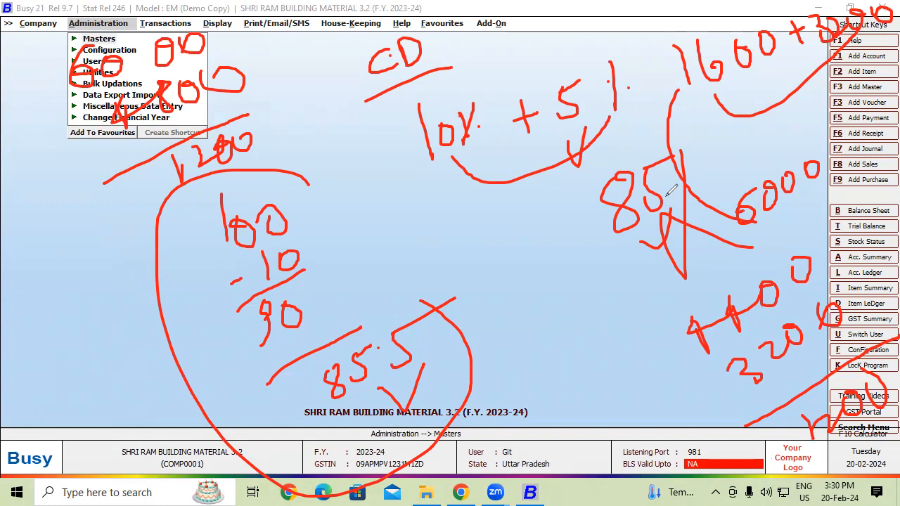
{"action": "key", "text": "Escape"}
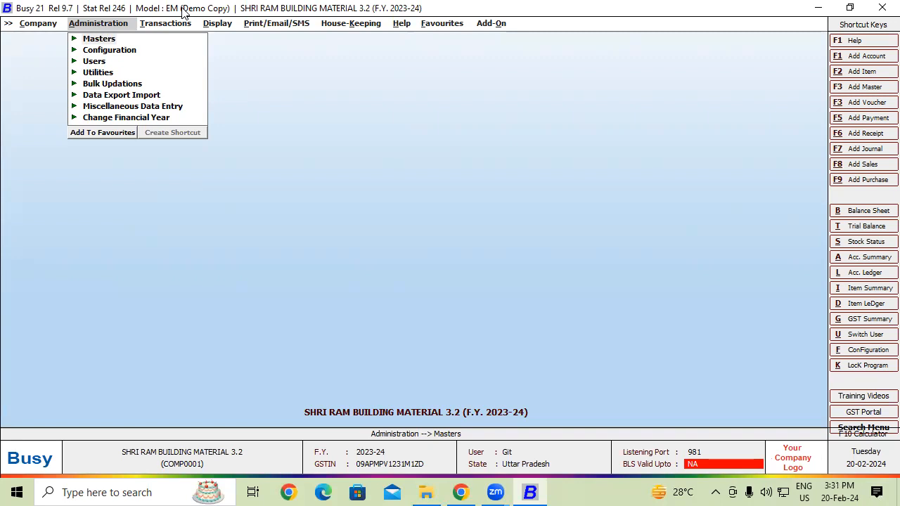
Step: Set the item-wise discount type to Compound Discount in the inventory features and options, and save the setting
{"action": "left_click", "coordinate": [118, 52]}
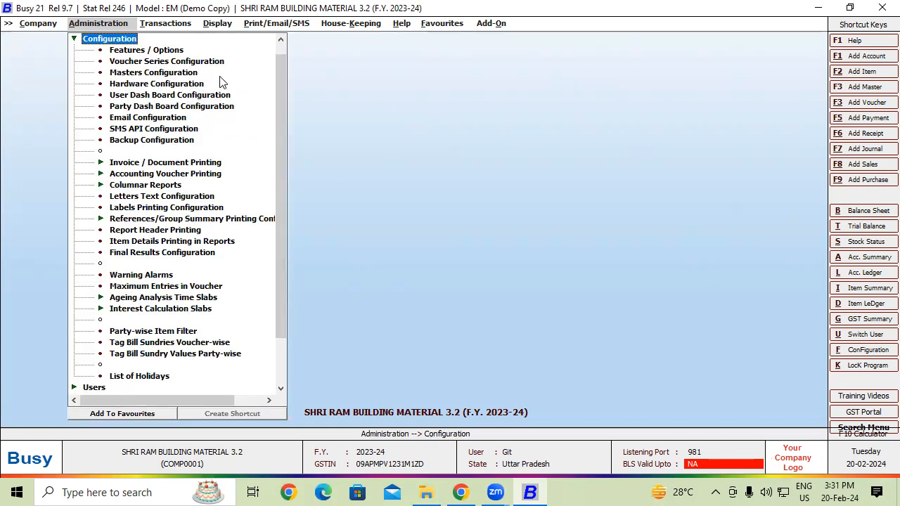
{"action": "left_click", "coordinate": [169, 54]}
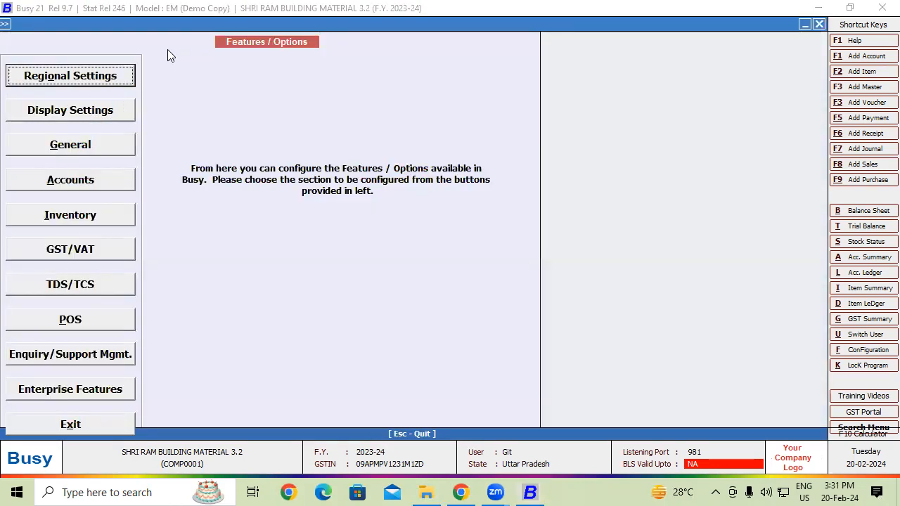
{"action": "left_click", "coordinate": [111, 221]}
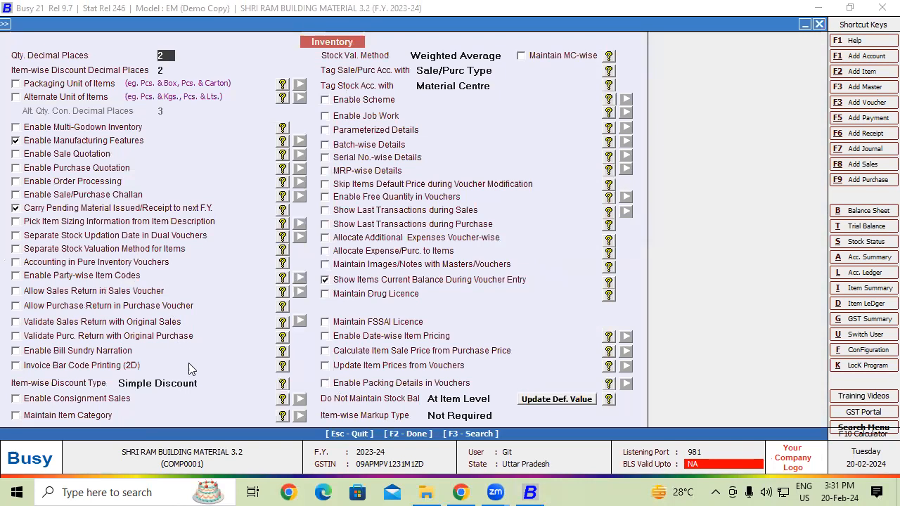
{"action": "left_click", "coordinate": [188, 383]}
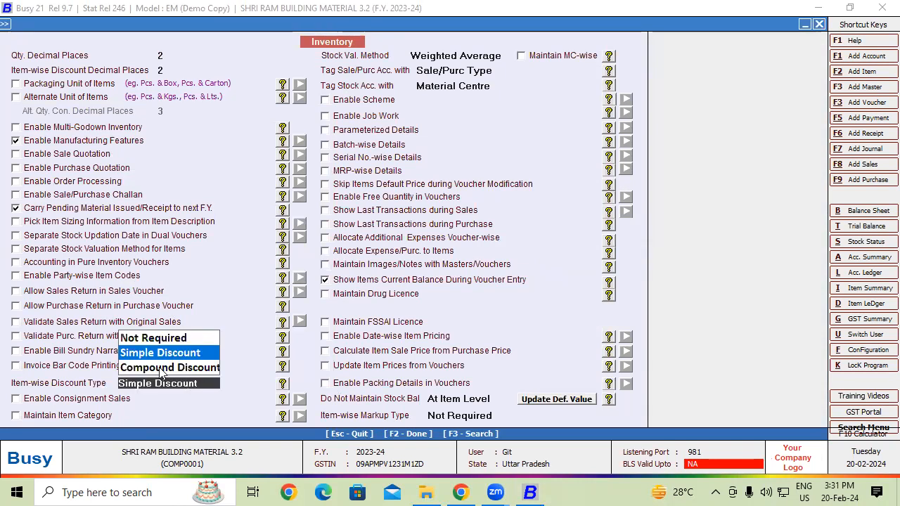
{"action": "left_click", "coordinate": [159, 367]}
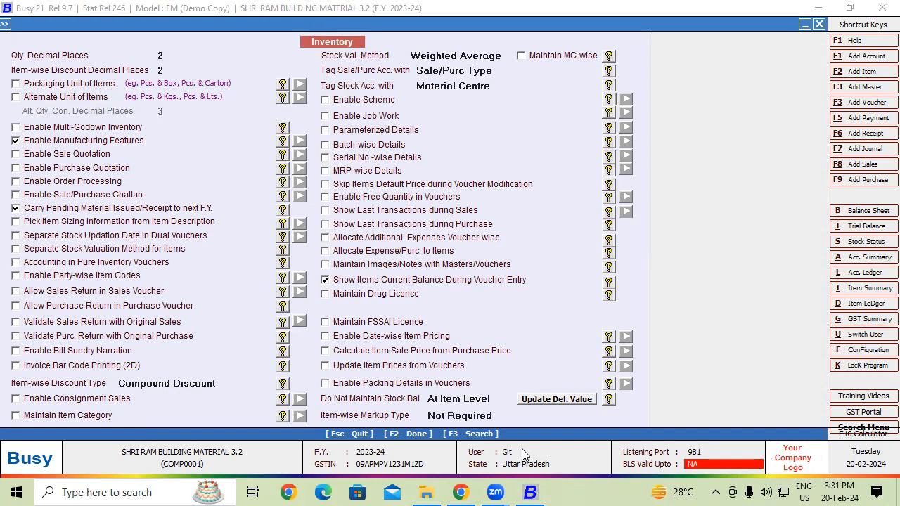
{"action": "key", "text": "Escape"}
{"action": "left_click", "coordinate": [487, 275]}
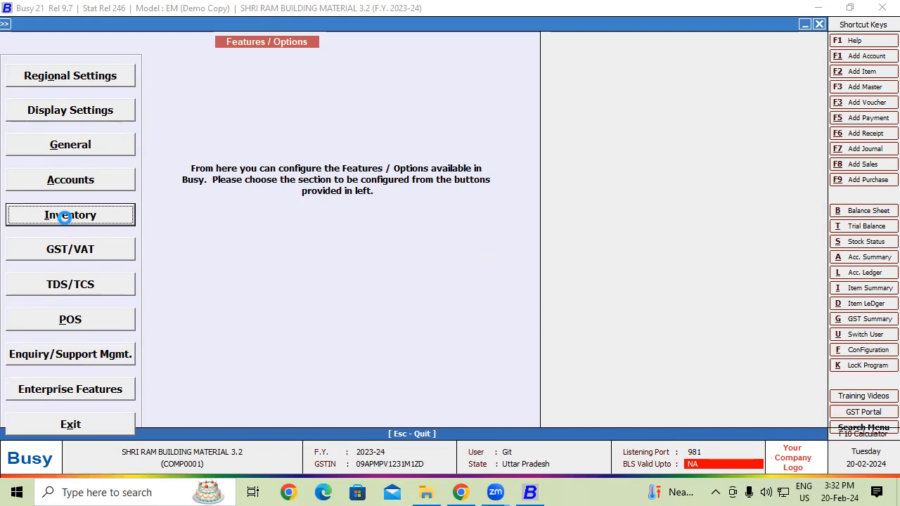
{"action": "left_click", "coordinate": [65, 214]}
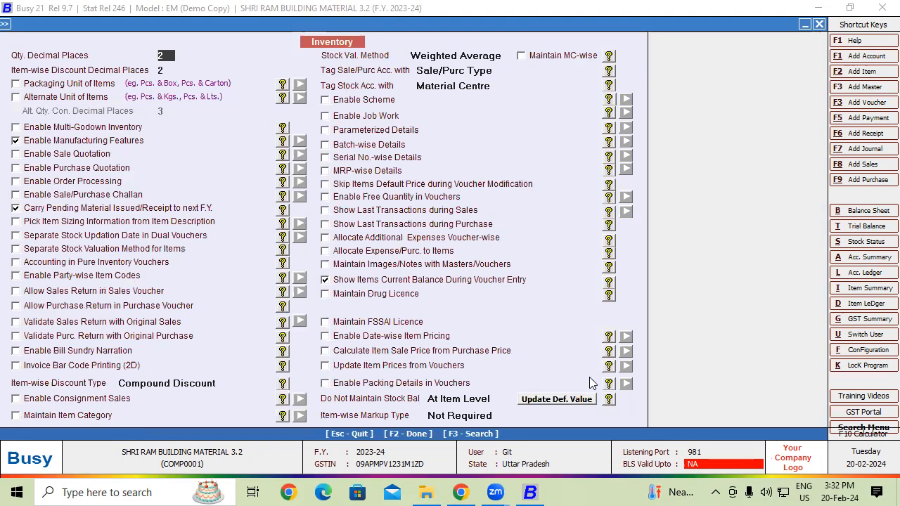
{"action": "key", "text": "Escape"}
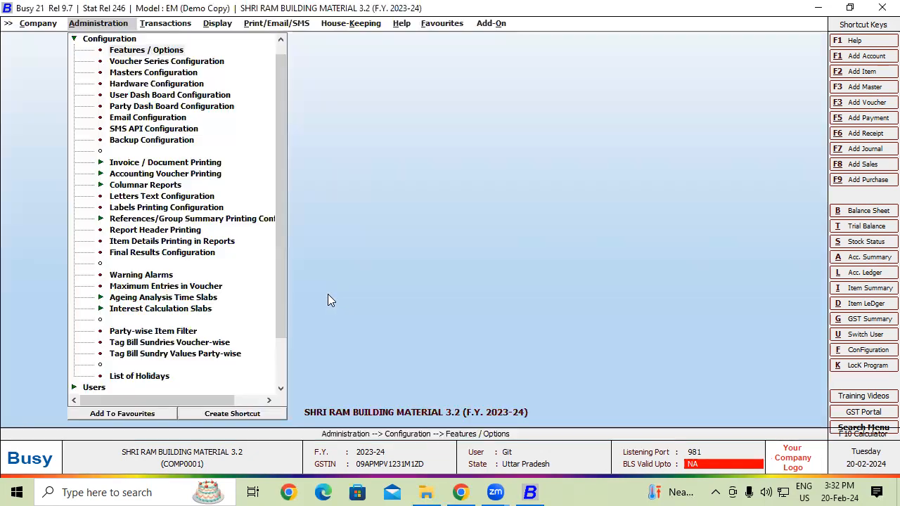
Step: Open the voucher configuration of the Main series under Purchase in the voucher series configuration
{"action": "left_click", "coordinate": [209, 61]}
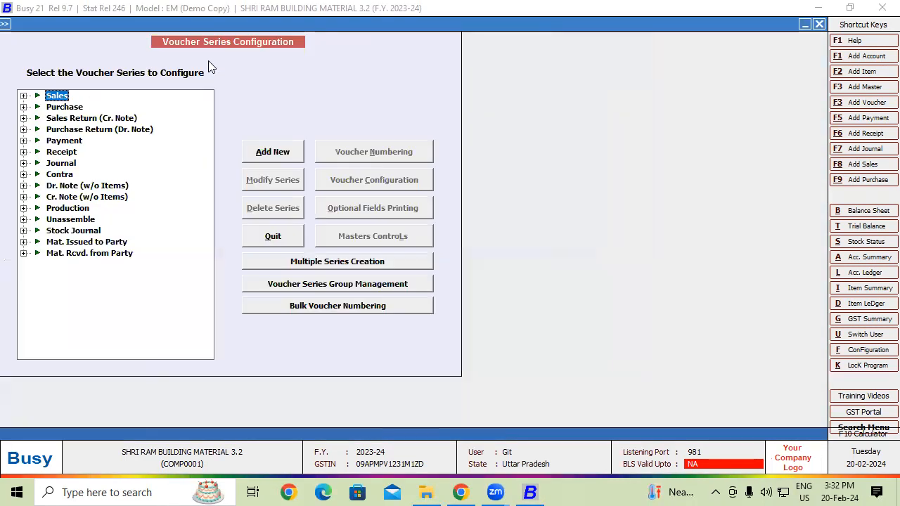
{"action": "double_click", "coordinate": [56, 107]}
{"action": "left_click", "coordinate": [60, 119]}
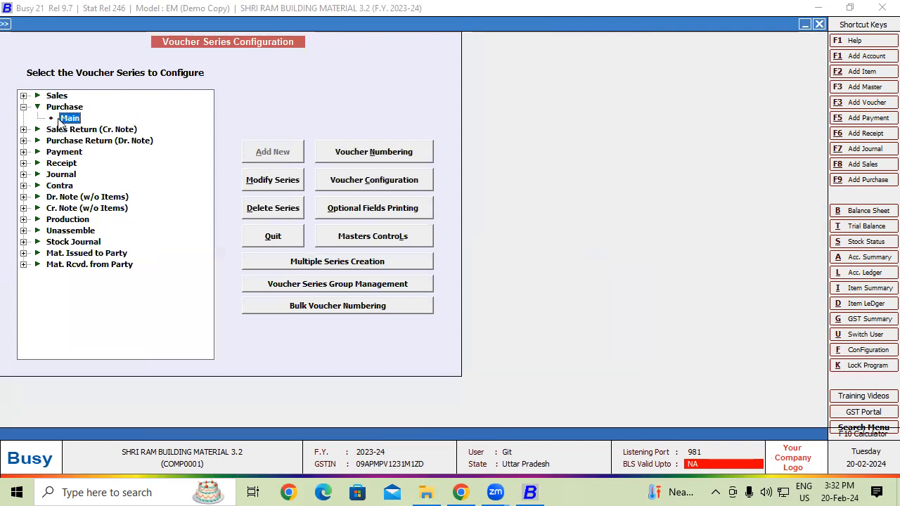
{"action": "left_click", "coordinate": [375, 181]}
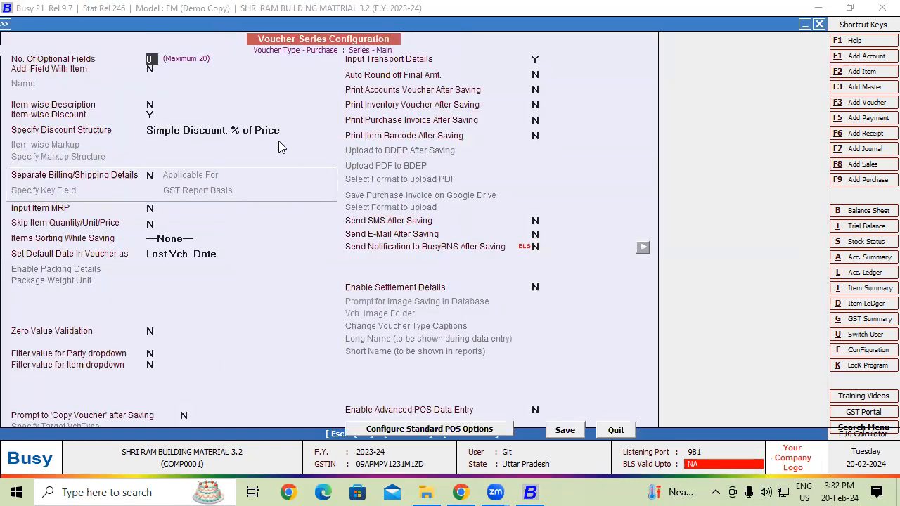
Step: Set the item-wise discount structure to Compound Discount, % of Price, save the series configuration and close it
{"action": "left_click", "coordinate": [281, 131]}
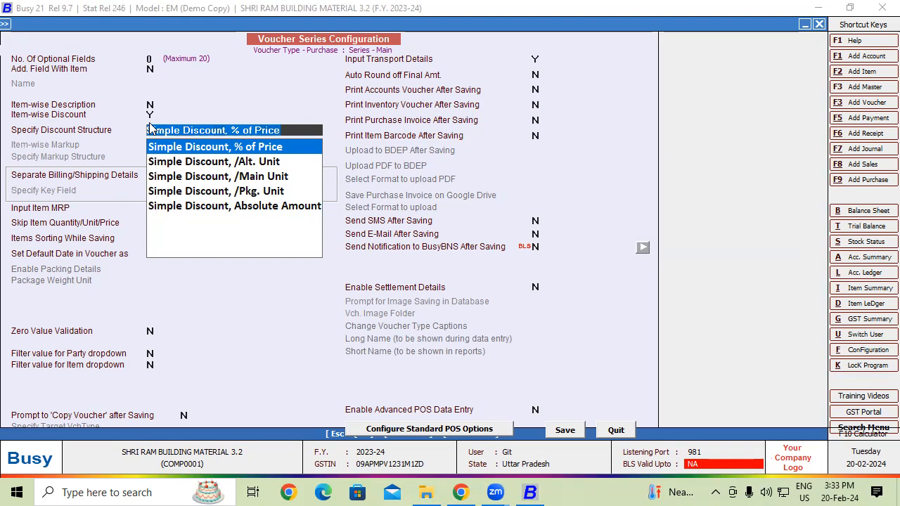
{"action": "key", "text": "Escape"}
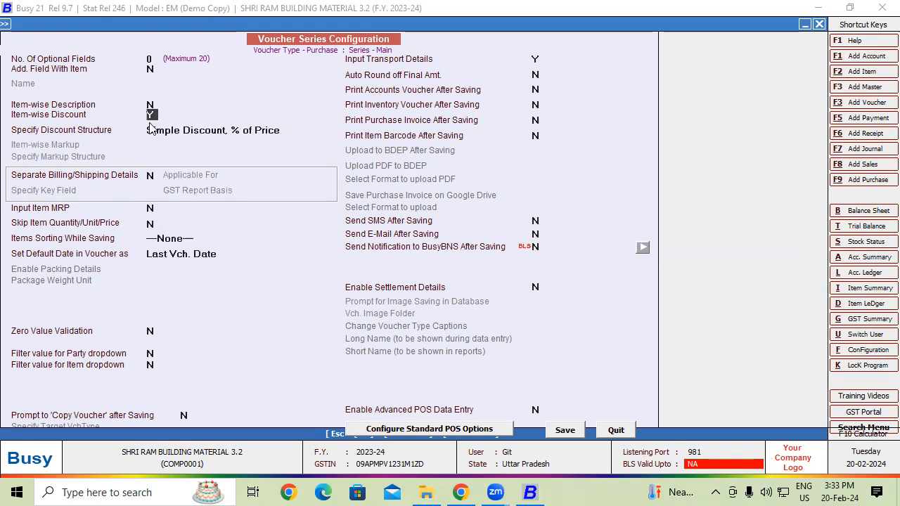
{"action": "left_click", "coordinate": [282, 131]}
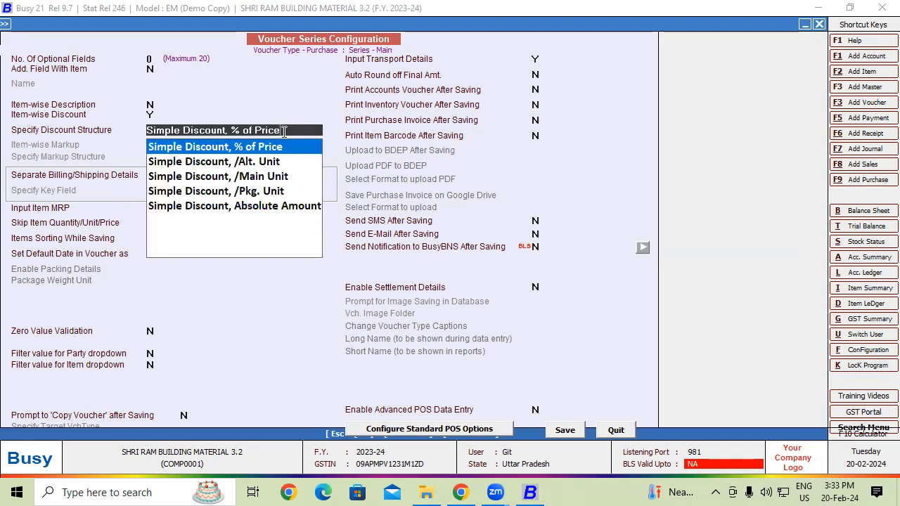
{"action": "key", "text": "BackSpace"}
{"action": "key", "text": "BackSpace"}
{"action": "key", "text": "BackSpace"}
{"action": "key", "text": "BackSpace"}
{"action": "key", "text": "BackSpace"}
{"action": "key", "text": "BackSpace"}
{"action": "key", "text": "BackSpace"}
{"action": "key", "text": "BackSpace"}
{"action": "key", "text": "BackSpace"}
{"action": "key", "text": "BackSpace"}
{"action": "key", "text": "BackSpace"}
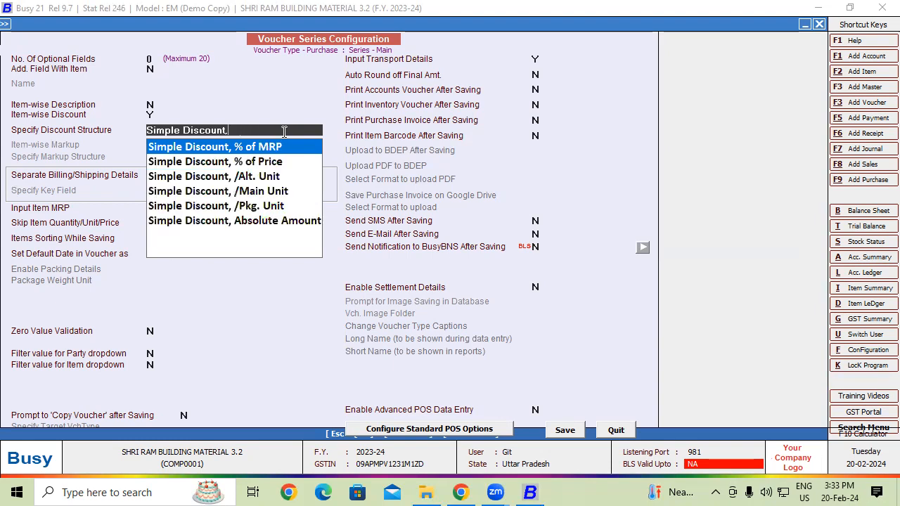
{"action": "key", "text": "BackSpace"}
{"action": "key", "text": "BackSpace"}
{"action": "key", "text": "BackSpace"}
{"action": "key", "text": "BackSpace"}
{"action": "key", "text": "BackSpace"}
{"action": "key", "text": "BackSpace"}
{"action": "key", "text": "BackSpace"}
{"action": "key", "text": "BackSpace"}
{"action": "key", "text": "BackSpace"}
{"action": "key", "text": "BackSpace"}
{"action": "key", "text": "BackSpace"}
{"action": "key", "text": "BackSpace"}
{"action": "key", "text": "BackSpace"}
{"action": "key", "text": "BackSpace"}
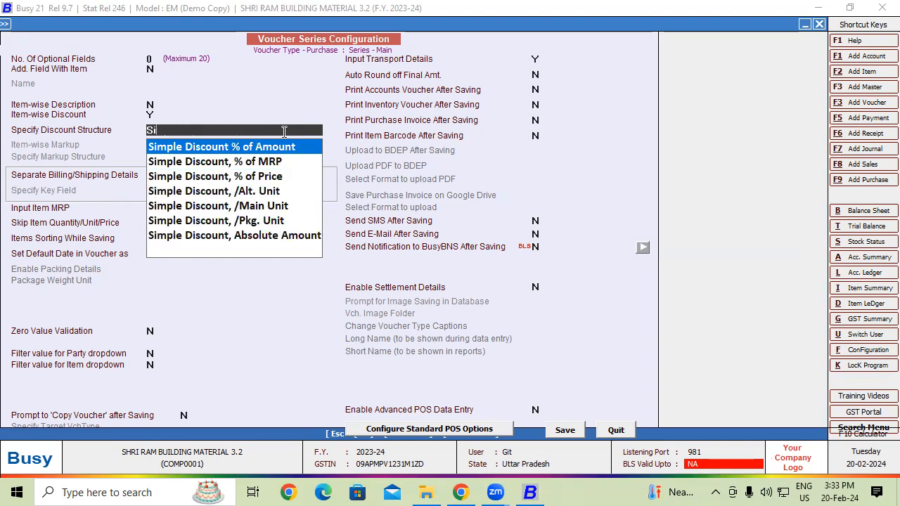
{"action": "key", "text": "BackSpace"}
{"action": "key", "text": "BackSpace"}
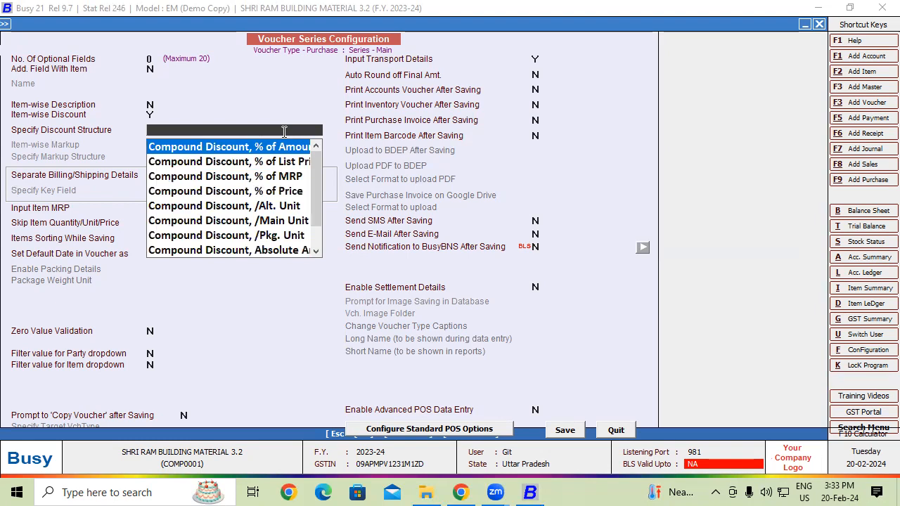
{"action": "key", "text": "Down"}
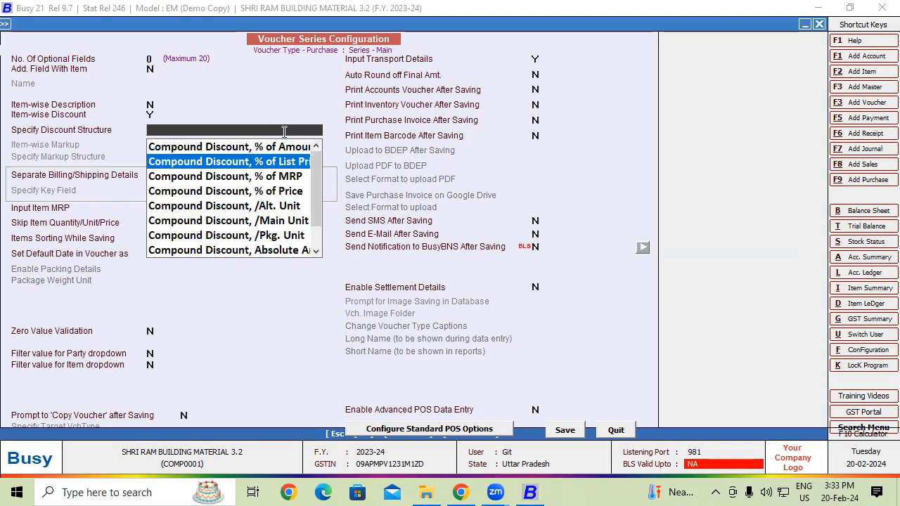
{"action": "key", "text": "Down"}
{"action": "key", "text": "Down"}
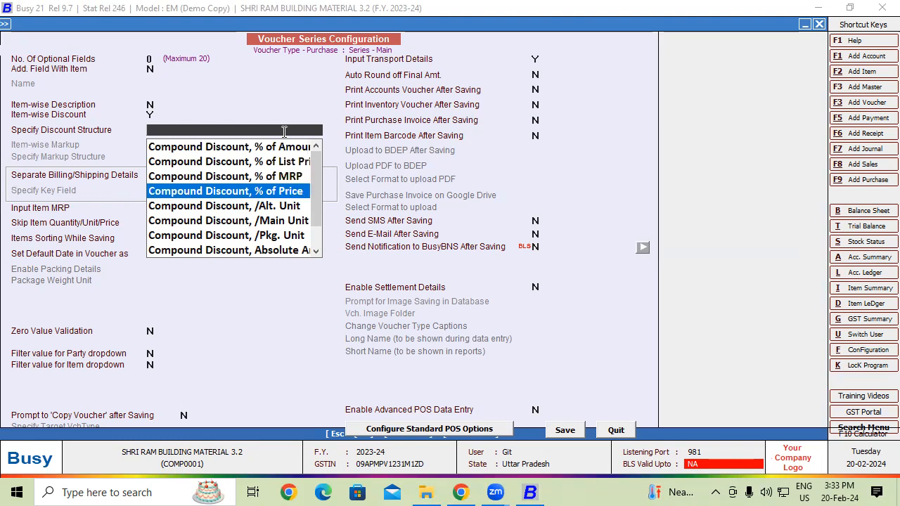
{"action": "key", "text": "Return"}
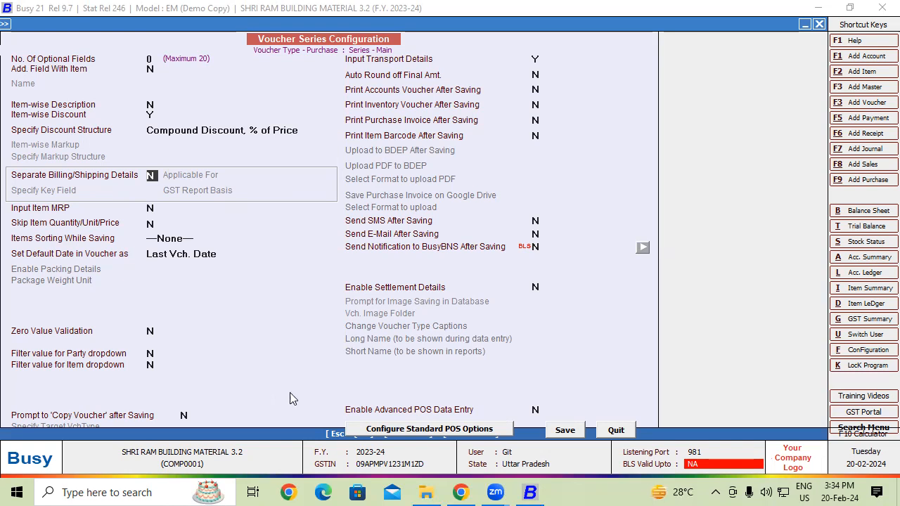
{"action": "left_click", "coordinate": [573, 430]}
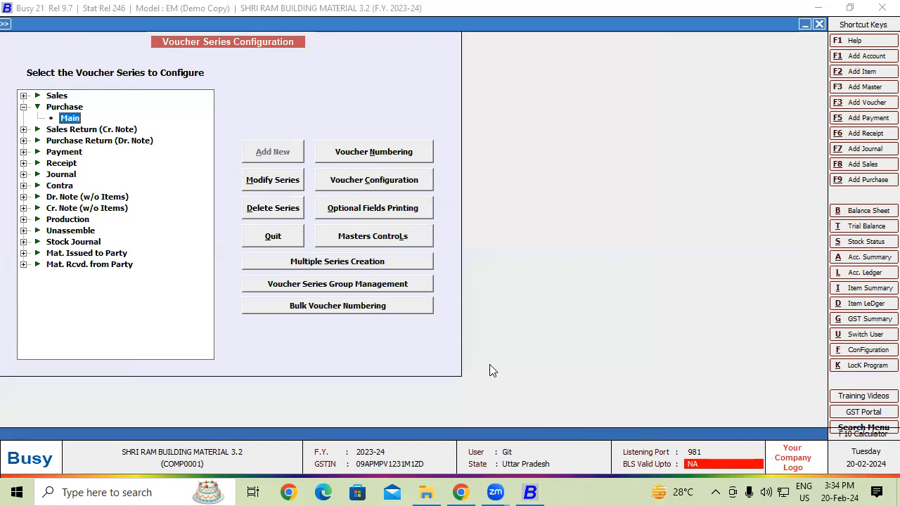
{"action": "key", "text": "Escape"}
{"action": "key", "text": "Escape"}
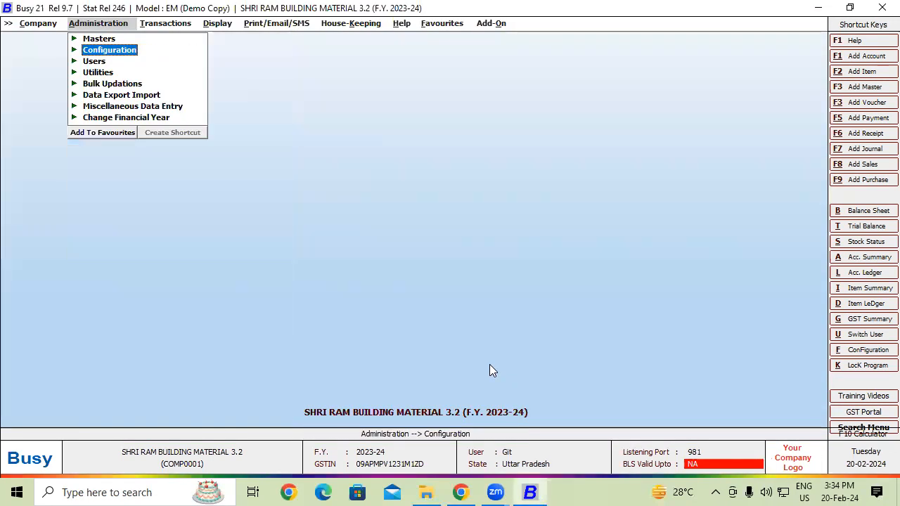
Step: Start a new purchase voucher in the Main series and enter Tax-003 as its voucher number
{"action": "left_click", "coordinate": [175, 26]}
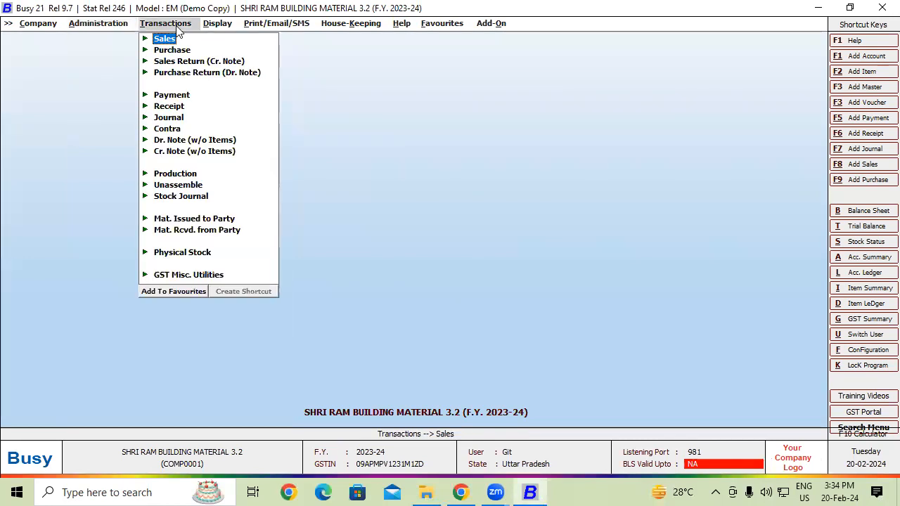
{"action": "left_click", "coordinate": [176, 50]}
{"action": "left_click", "coordinate": [188, 61]}
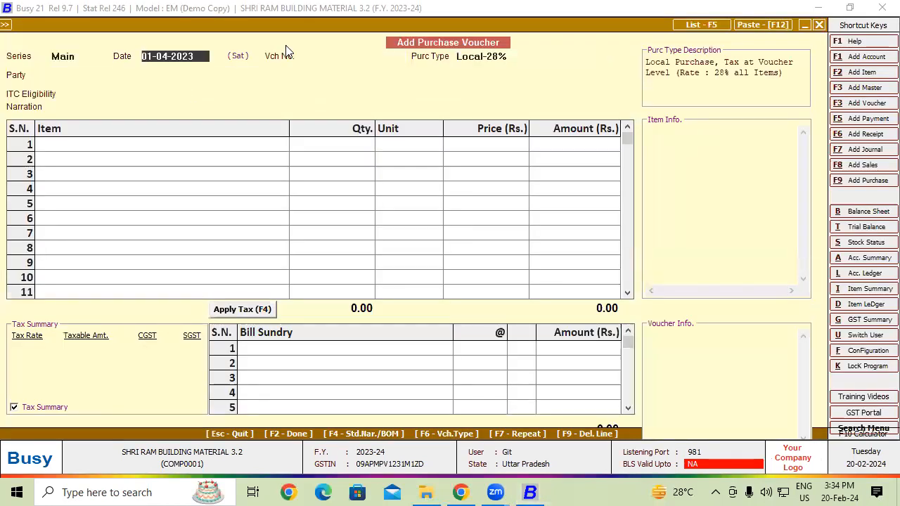
{"action": "type", "text": "T"}
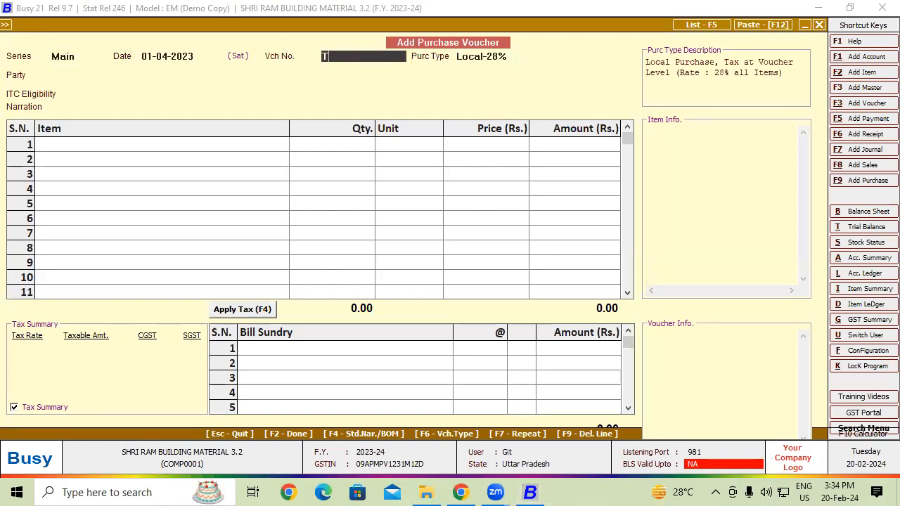
{"action": "type", "text": "ax-003"}
{"action": "key", "text": "Return"}
Step: Select Ashutosh Trader as the voucher's party and continue despite the GSTIN warning
{"action": "key", "text": "Return"}
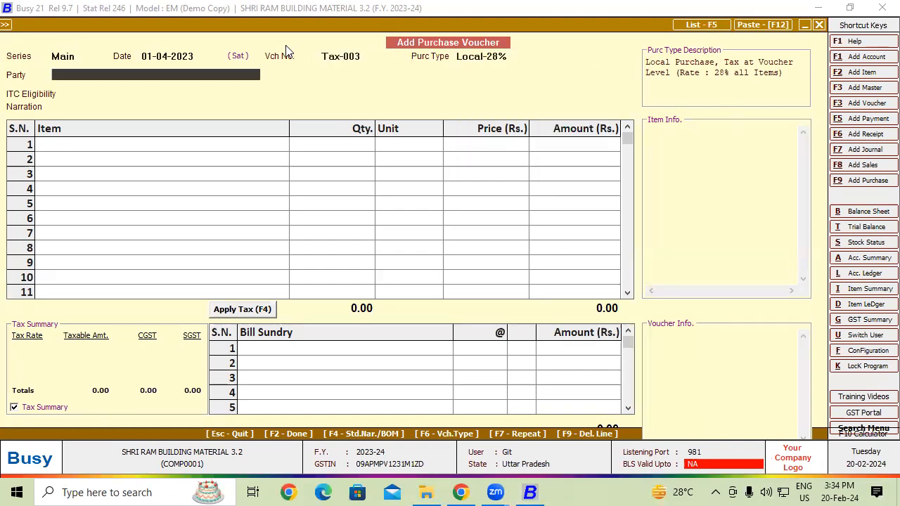
{"action": "key", "text": "Return"}
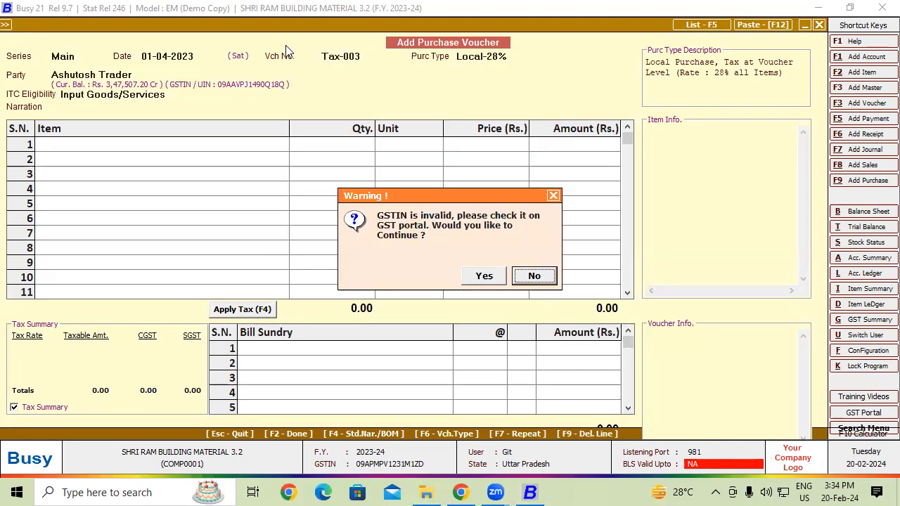
{"action": "key", "text": "Left"}
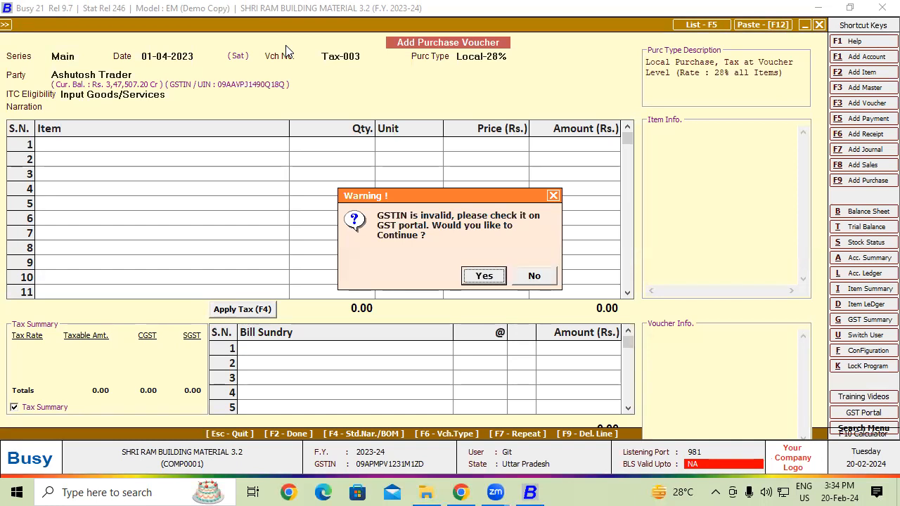
{"action": "key", "text": "Return"}
Step: Add AMBUJA CEMENT PPC YELLOW BAG as the first item with a quantity of 20 Tonne
{"action": "key", "text": "Return"}
{"action": "key", "text": "Return"}
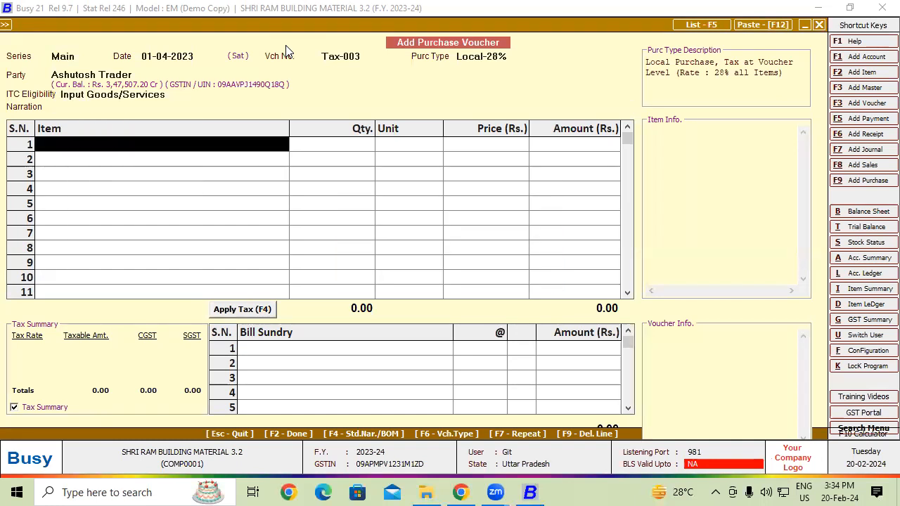
{"action": "key", "text": "Return"}
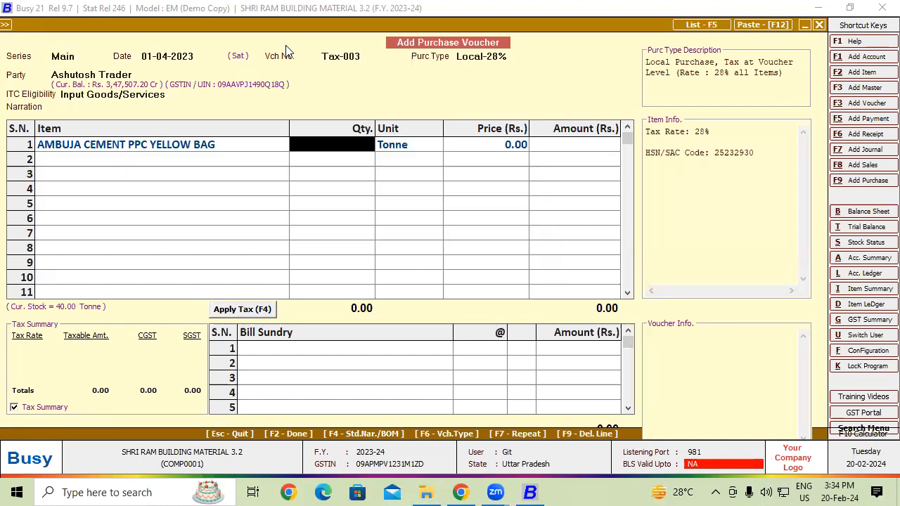
{"action": "type", "text": "20"}
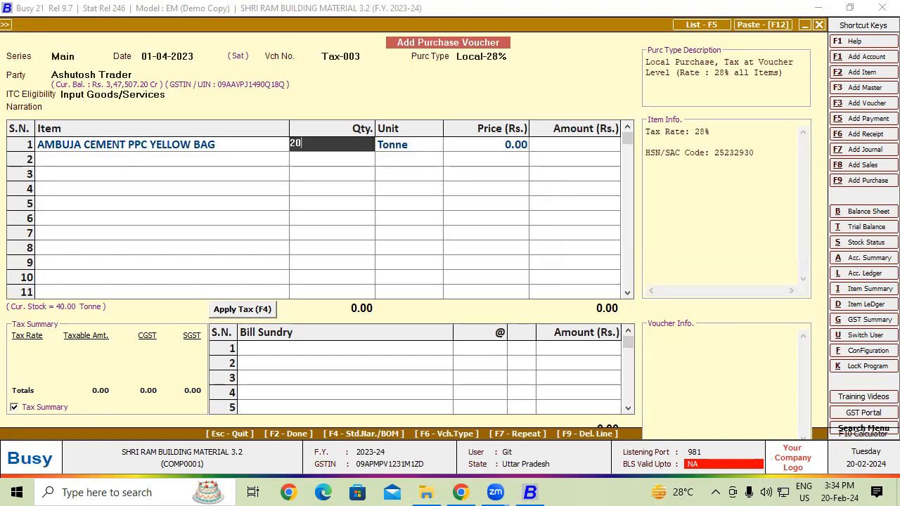
{"action": "key", "text": "Return"}
{"action": "key", "text": "Return"}
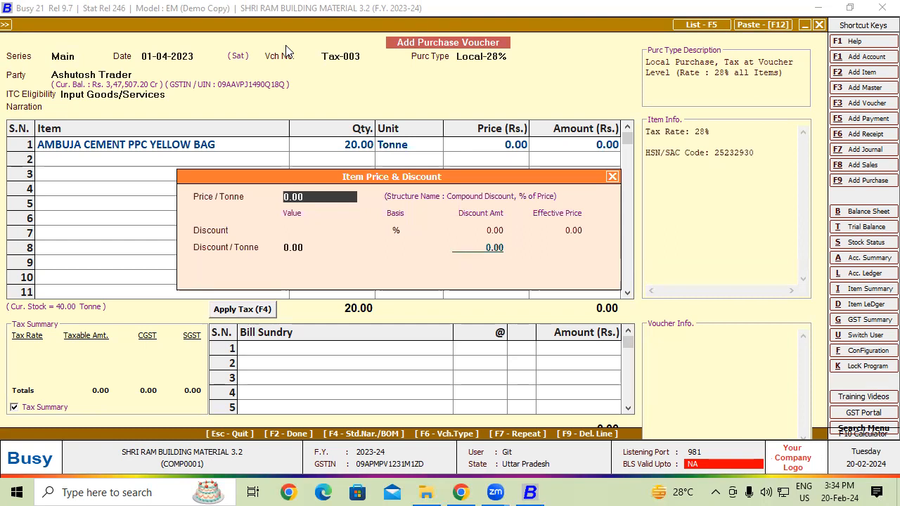
Step: Set the item's price to 7000 per Tonne and its compound discount to 10+5 %
{"action": "type", "text": "7000"}
{"action": "key", "text": "Return"}
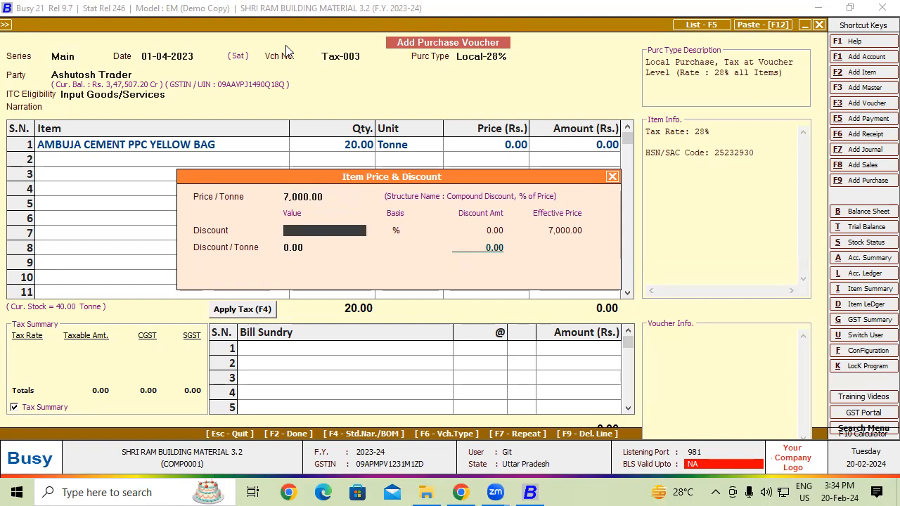
{"action": "type", "text": "10+5"}
{"action": "key", "text": "Return"}
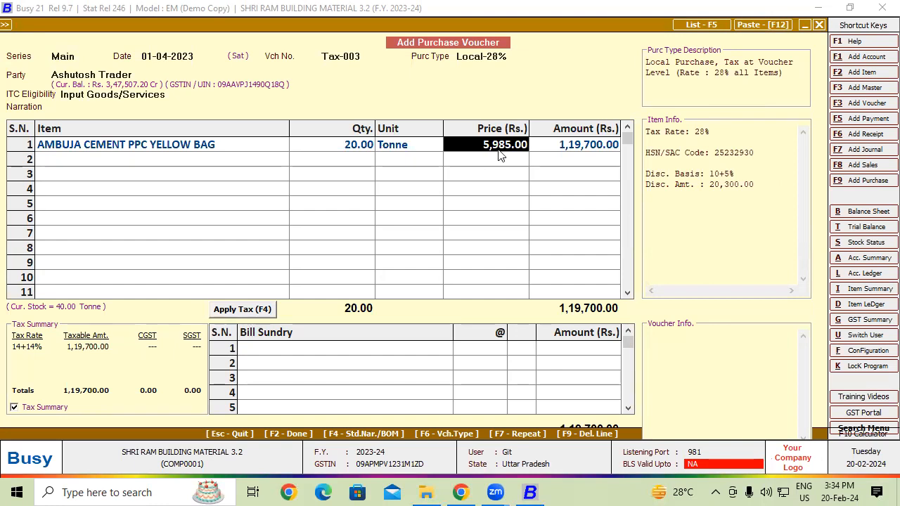
Step: Apply CGST and SGST to the purchase voucher and save it with Tax-003 as a new bill reference
{"action": "left_click", "coordinate": [328, 352]}
{"action": "left_click", "coordinate": [235, 309]}
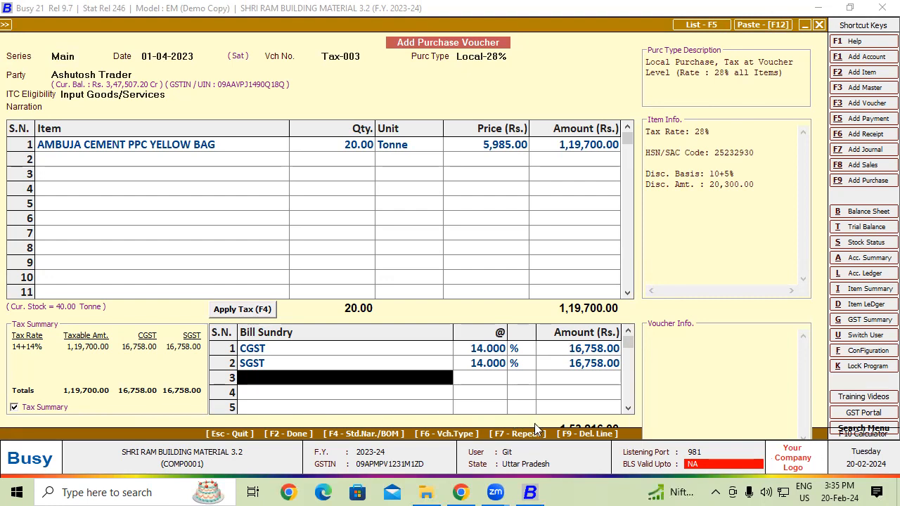
{"action": "key", "text": "Return"}
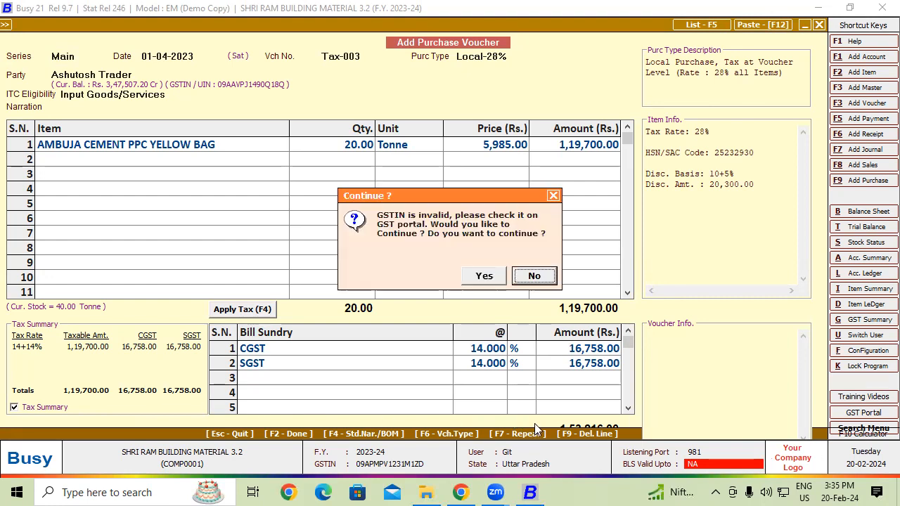
{"action": "left_click", "coordinate": [497, 284]}
{"action": "key", "text": "Return"}
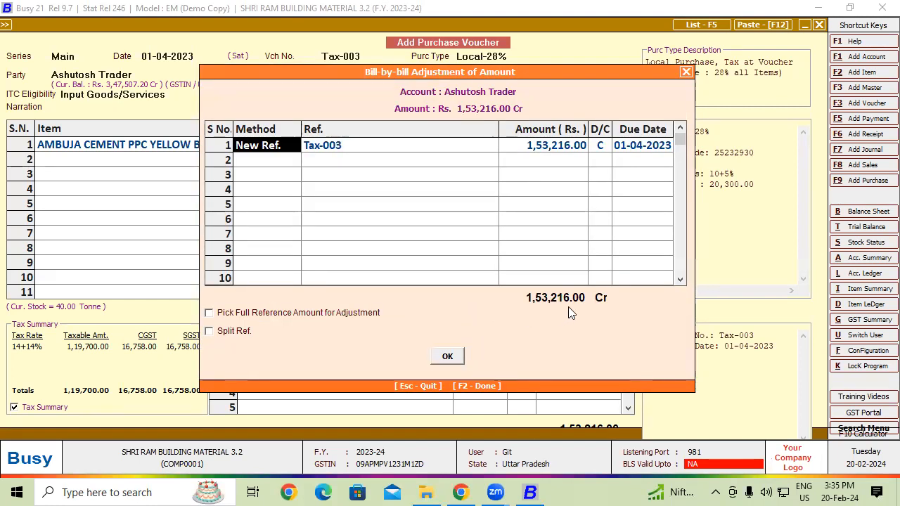
{"action": "left_click", "coordinate": [448, 356]}
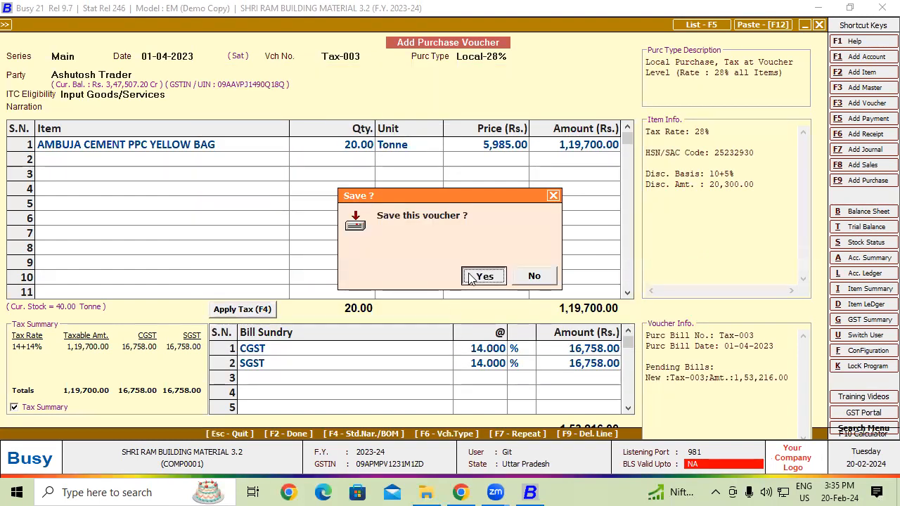
{"action": "left_click", "coordinate": [483, 277]}
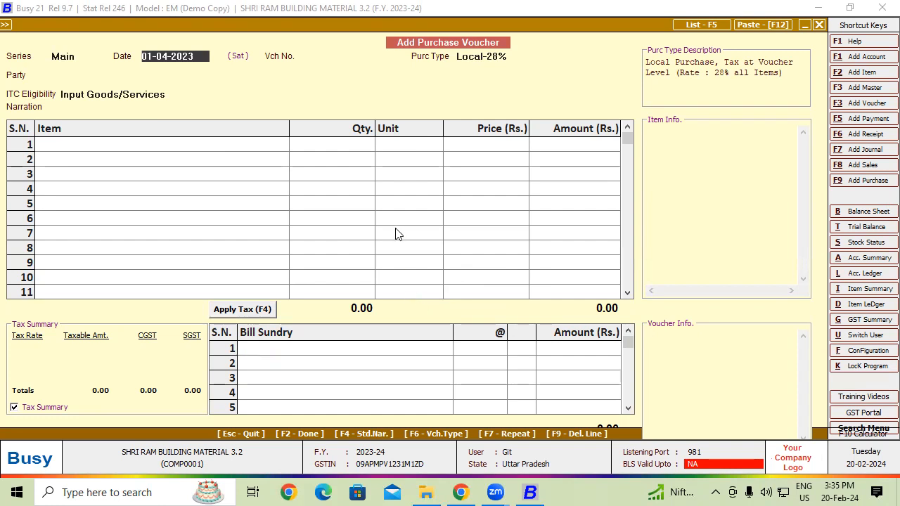
Step: Begin the next purchase voucher with voucher number Tax-004, keeping the date 01-04-2023 and purchase type Local-28%
{"action": "key", "text": "Return"}
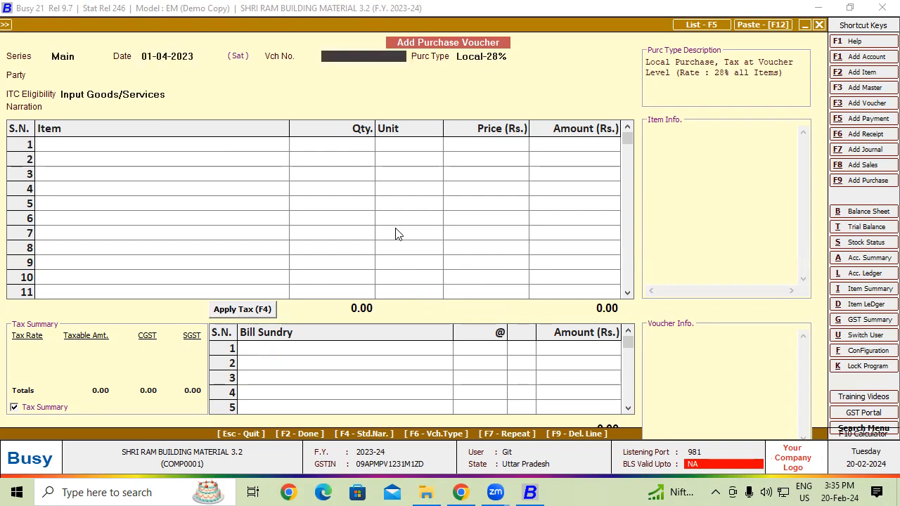
{"action": "type", "text": "Tax-004"}
{"action": "key", "text": "Return"}
Step: Select Ashutosh Trader as the second voucher's party and AMBUJA CEMENT PPC YELLOW BAG as its first item
{"action": "key", "text": "Return"}
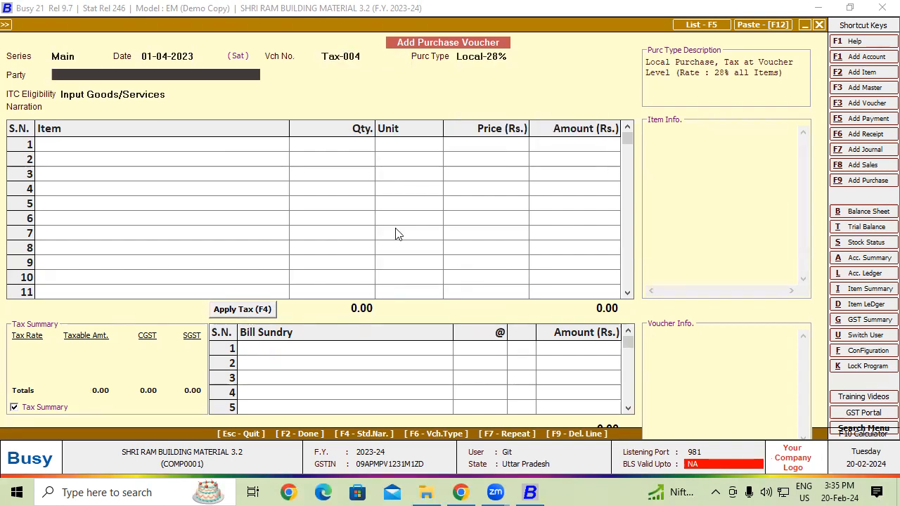
{"action": "type", "text": "a"}
{"action": "key", "text": "Return"}
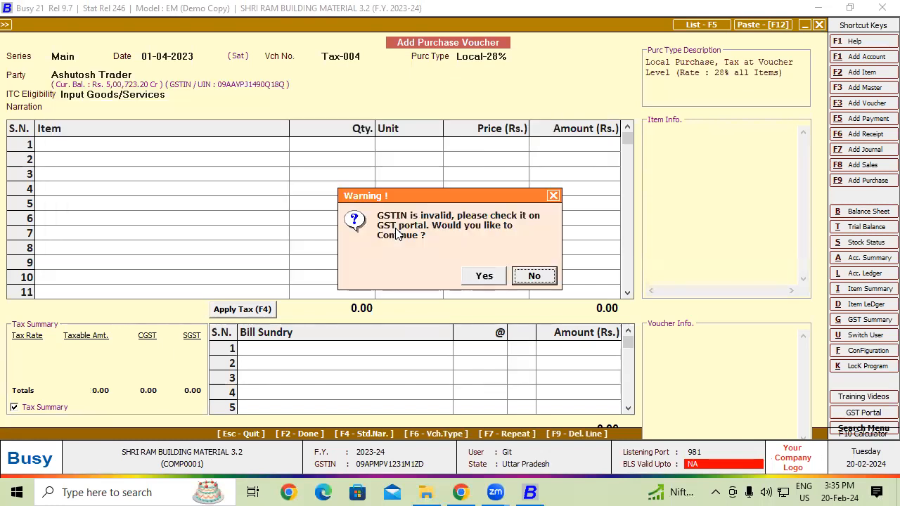
{"action": "key", "text": "Return"}
{"action": "key", "text": "Return"}
{"action": "key", "text": "Return"}
{"action": "type", "text": "a"}
Step: Set the cement item's quantity to 20 Tonne and its price to 6474.38 per Tonne
{"action": "key", "text": "Return"}
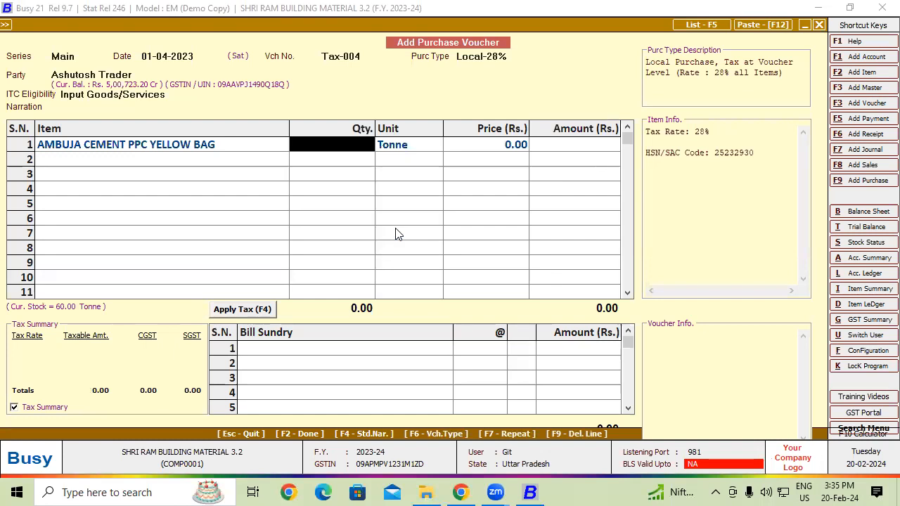
{"action": "type", "text": "20"}
{"action": "key", "text": "Return"}
{"action": "key", "text": "Return"}
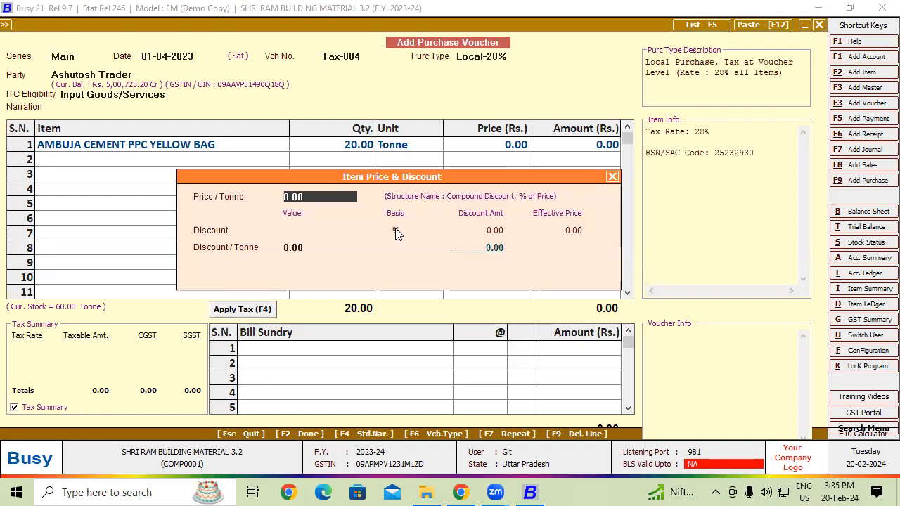
{"action": "type", "text": "6474.38"}
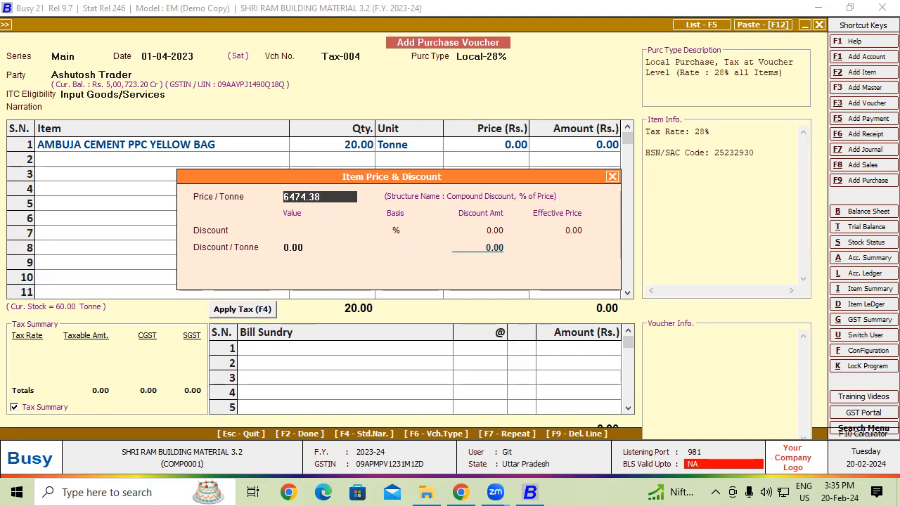
{"action": "key", "text": "Return"}
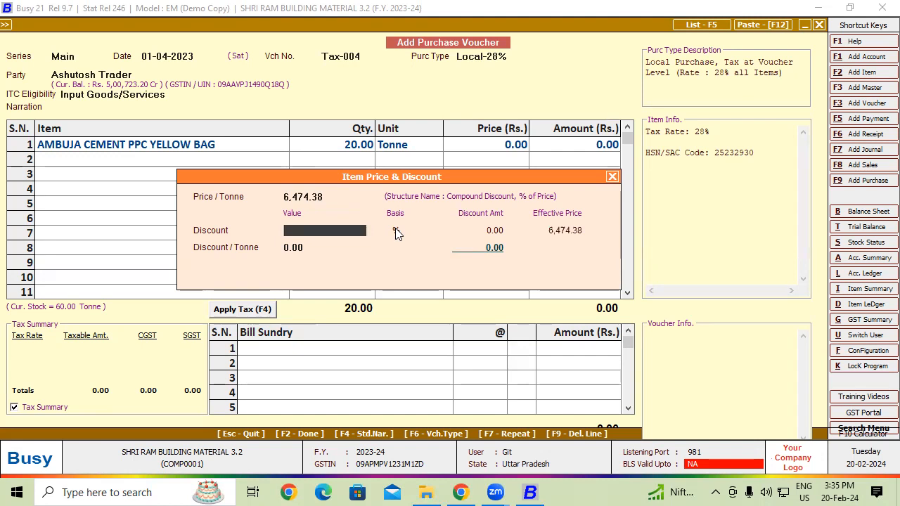
{"action": "key", "text": "Return"}
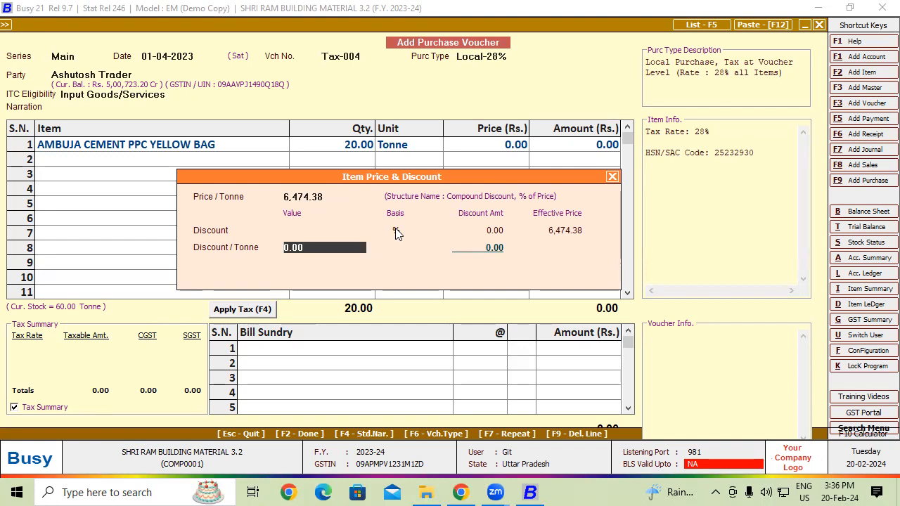
Step: Try a per-Tonne discount of 4800 on the cement item
{"action": "type", "text": "1600"}
{"action": "key", "text": "BackSpace"}
{"action": "key", "text": "BackSpace"}
{"action": "key", "text": "BackSpace"}
{"action": "key", "text": "BackSpace"}
{"action": "type", "text": "4800"}
{"action": "key", "text": "Return"}
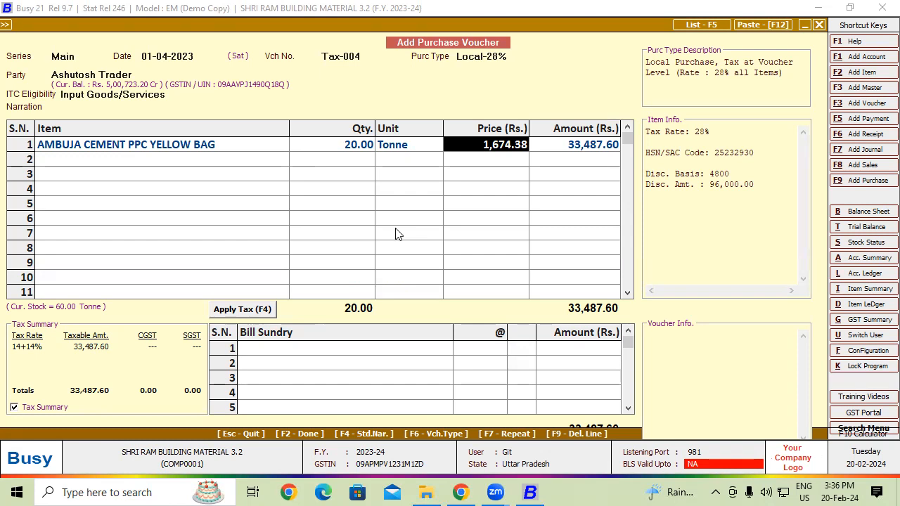
Step: Quit the Tax-004 purchase voucher without saving it
{"action": "key", "text": "Escape"}
{"action": "key", "text": "Escape"}
{"action": "key", "text": "Escape"}
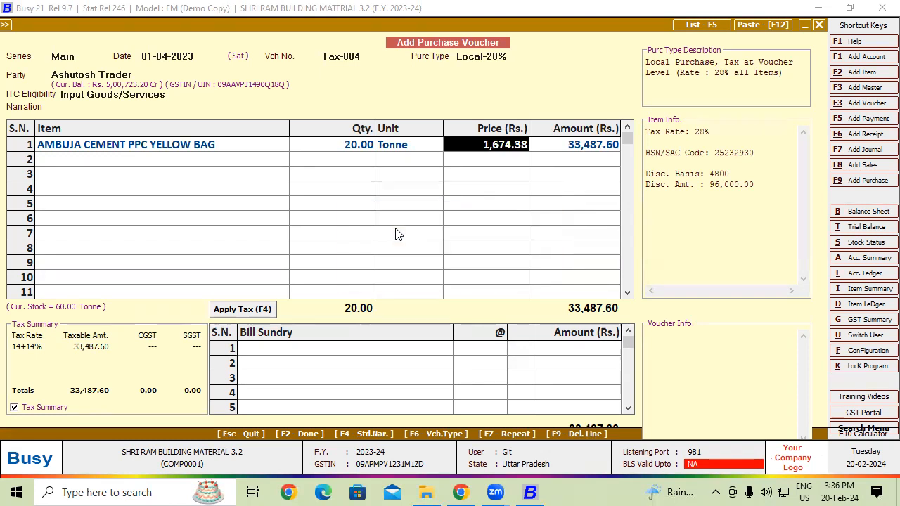
{"action": "left_click", "coordinate": [485, 276]}
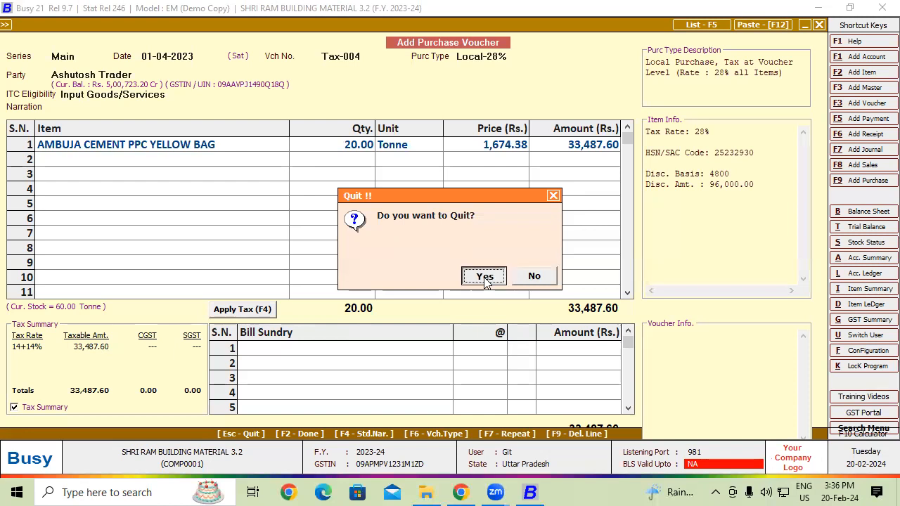
Step: Set the Main purchase series' discount structure to Compound Discount, Absolute Amount and save the voucher configuration
{"action": "mouse_move", "coordinate": [124, 26]}
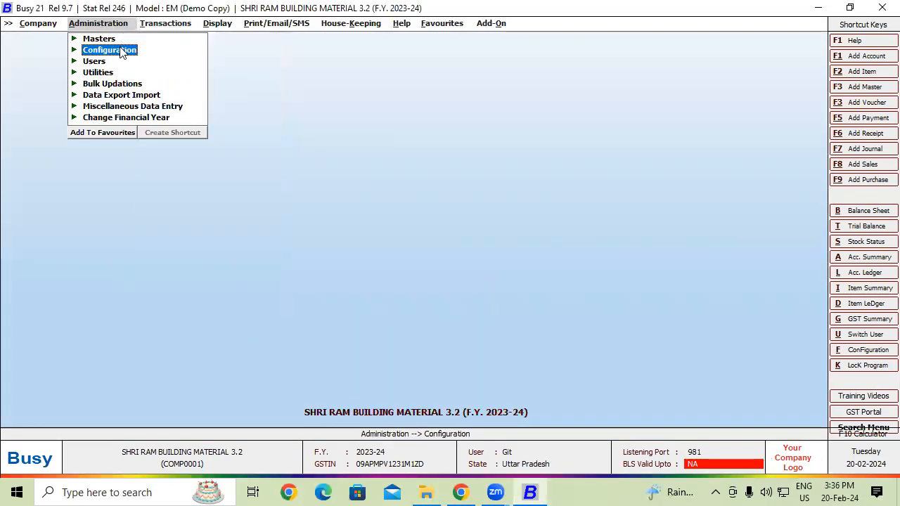
{"action": "left_click", "coordinate": [125, 50]}
{"action": "left_click", "coordinate": [126, 61]}
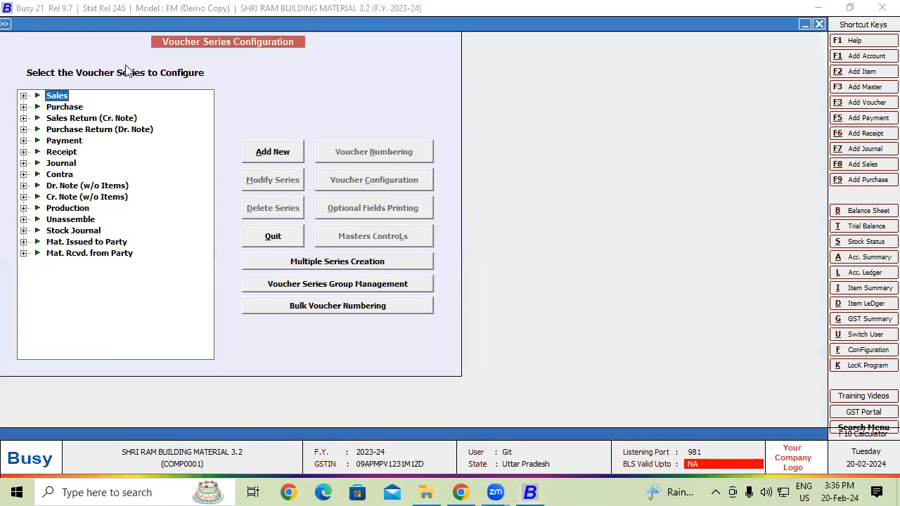
{"action": "left_click", "coordinate": [76, 108]}
{"action": "left_click", "coordinate": [70, 118]}
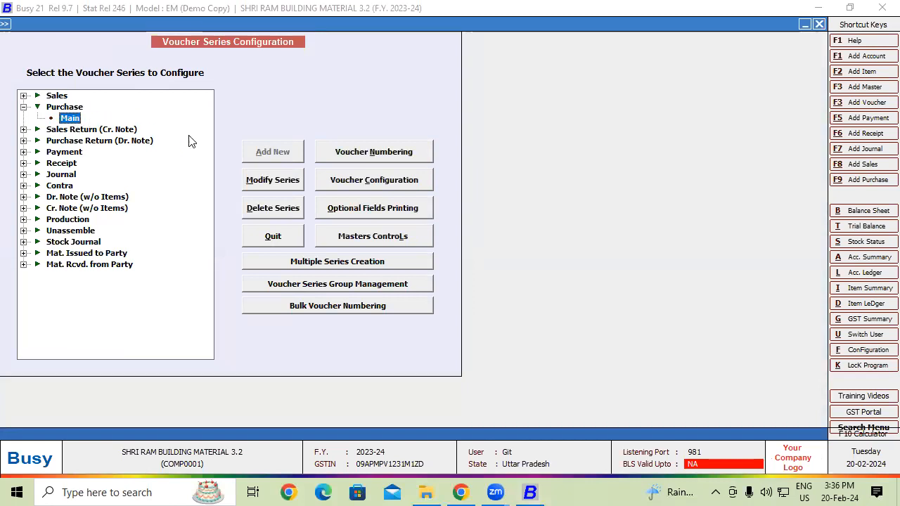
{"action": "left_click", "coordinate": [353, 180]}
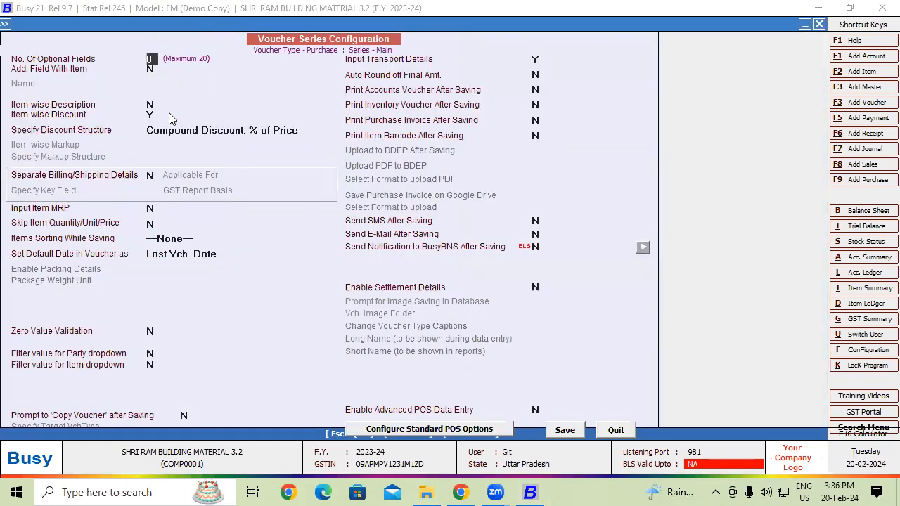
{"action": "left_click", "coordinate": [298, 129]}
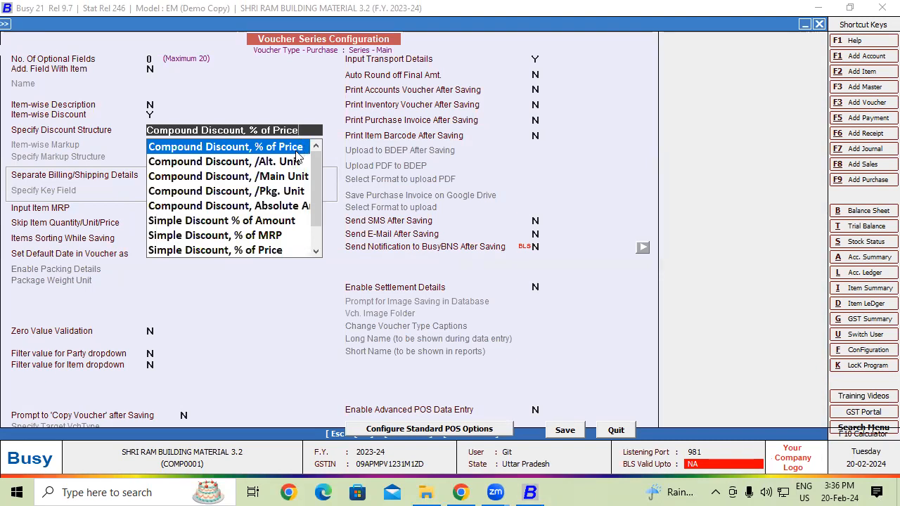
{"action": "left_click", "coordinate": [285, 206]}
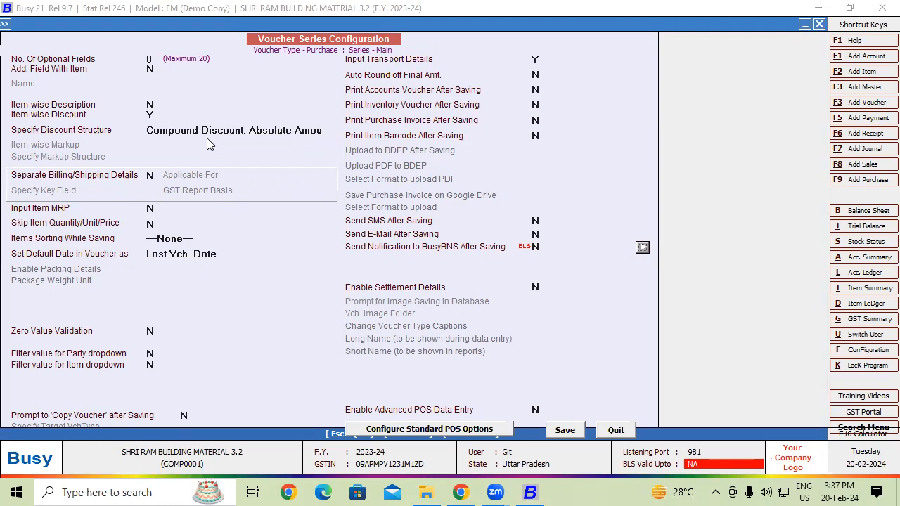
{"action": "left_click", "coordinate": [566, 430]}
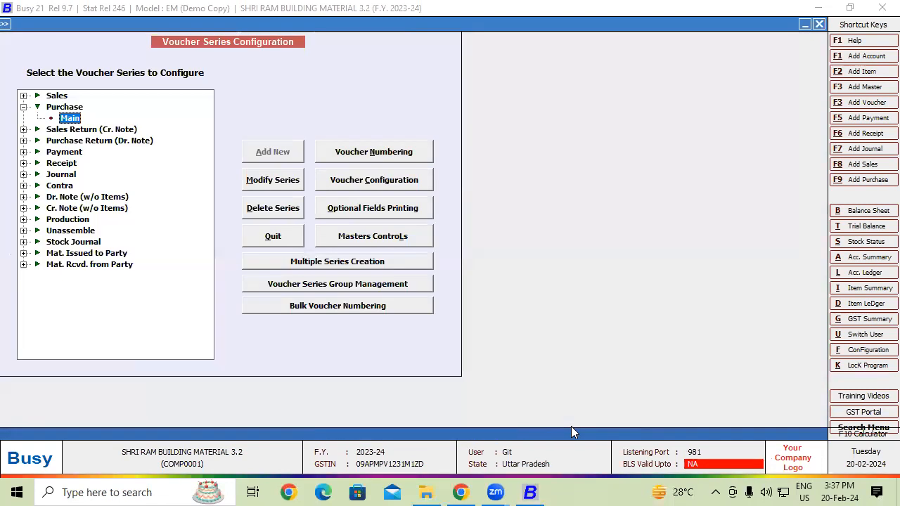
{"action": "key", "text": "Escape"}
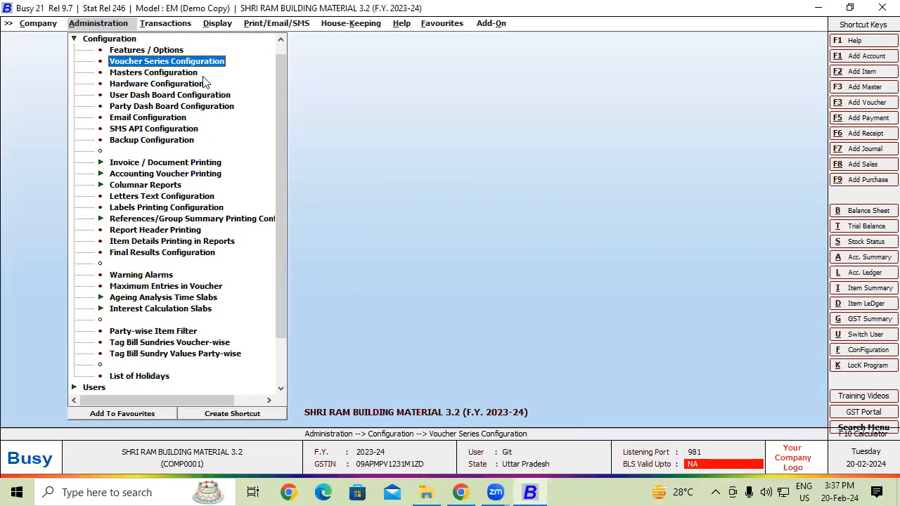
Step: Start a new purchase voucher numbered Tax-004 with purchase type Local-28%
{"action": "left_click", "coordinate": [168, 25]}
{"action": "left_click", "coordinate": [181, 58]}
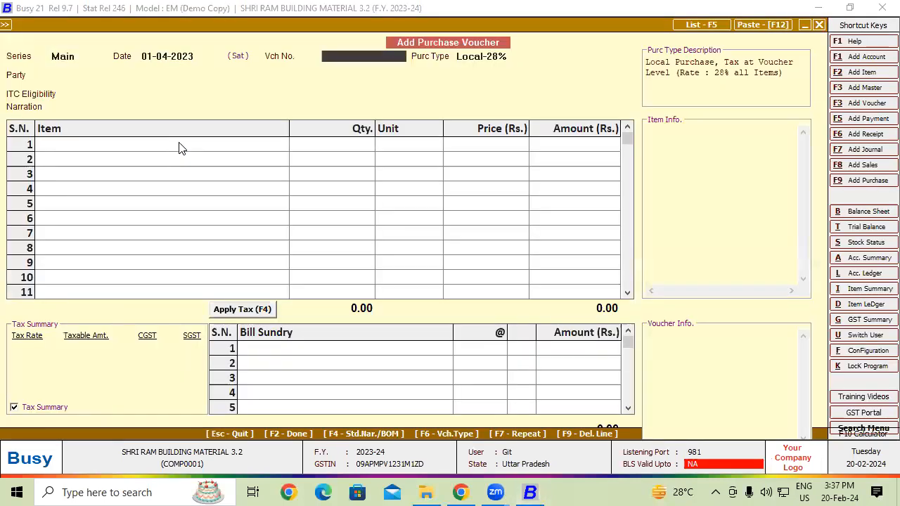
{"action": "type", "text": "Tax-004"}
{"action": "key", "text": "Return"}
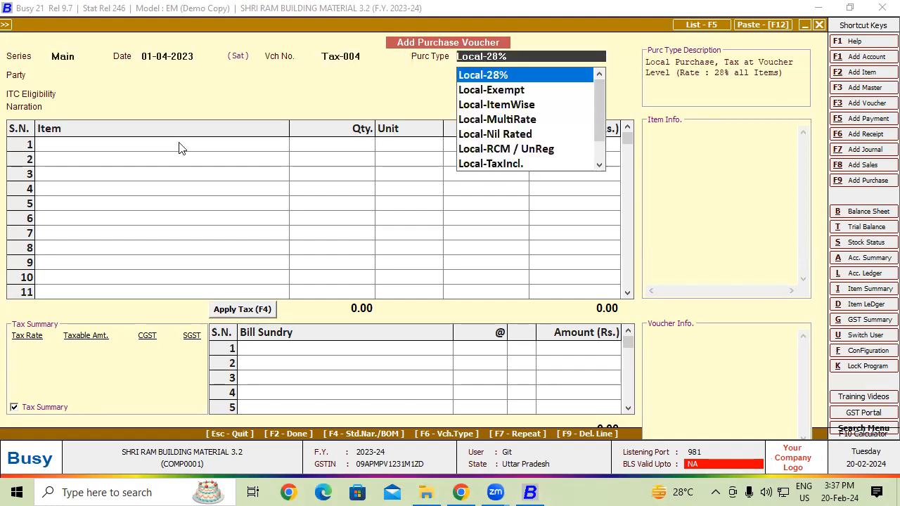
{"action": "key", "text": "Return"}
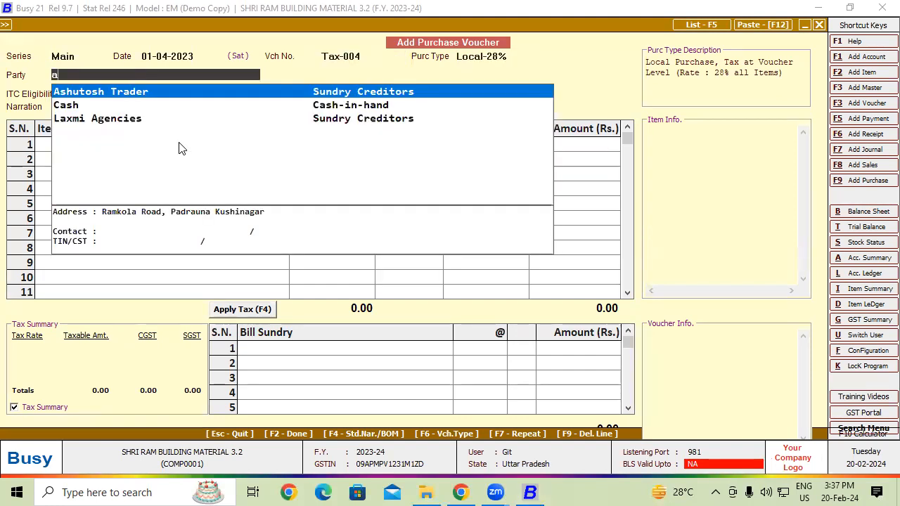
Step: Select Ashutosh Trader as the party and add 20 Tonne of AMBUJA CEMENT PPC YELLOW BAG as the first item
{"action": "key", "text": "Return"}
{"action": "key", "text": "Left"}
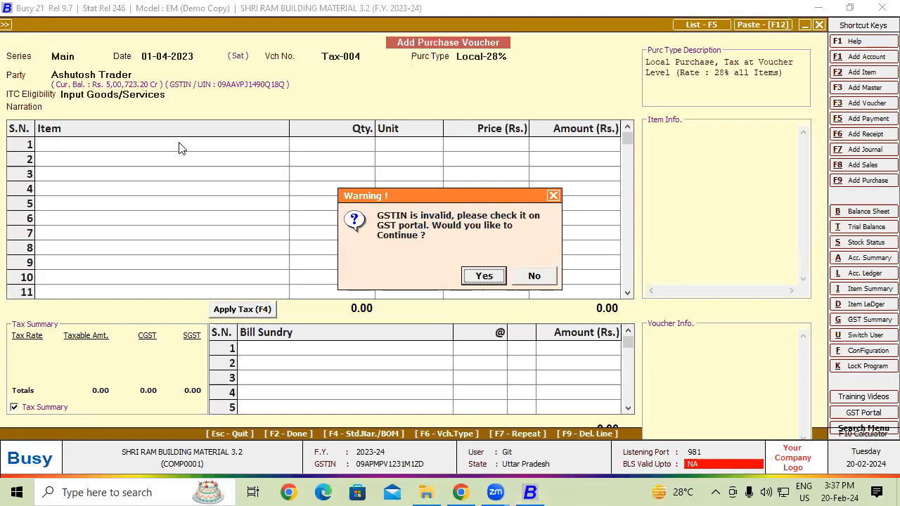
{"action": "key", "text": "Return"}
{"action": "key", "text": "Return"}
{"action": "type", "text": "AMBUJA CEMENT PPC YELLOW BAG"}
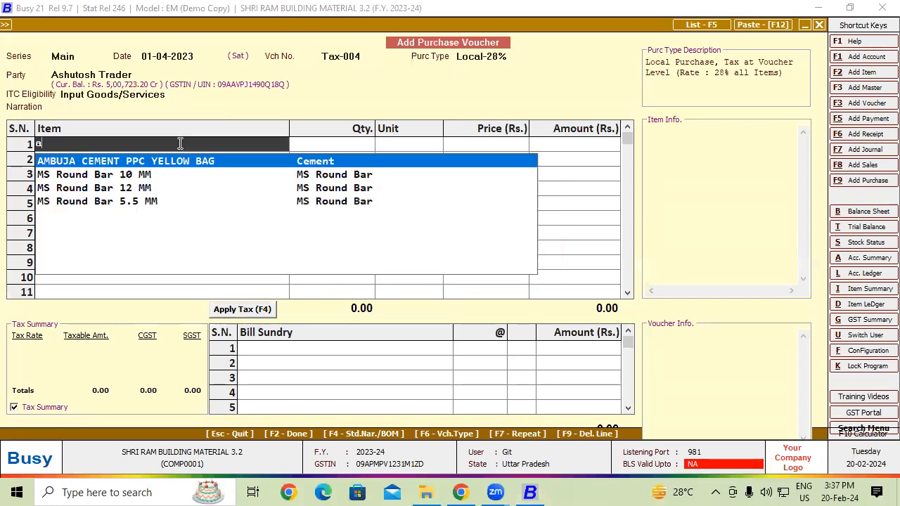
{"action": "key", "text": "Return"}
{"action": "type", "text": "20"}
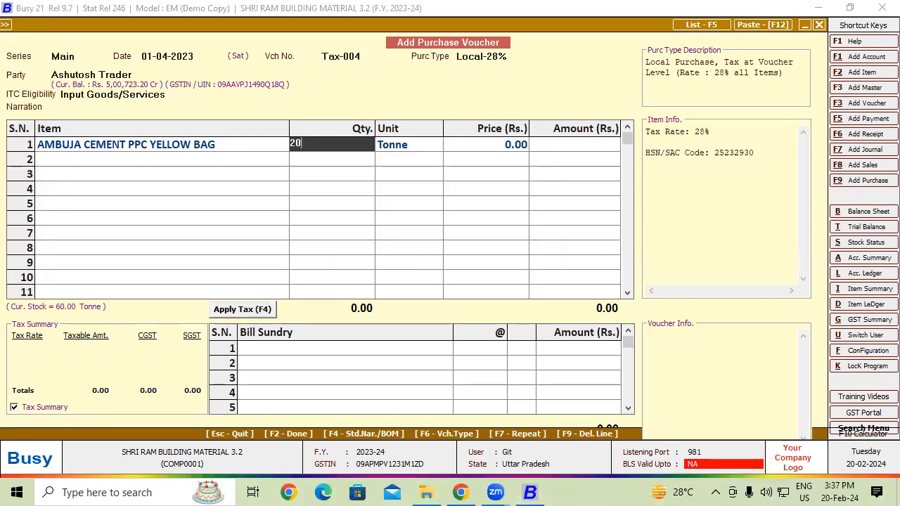
{"action": "key", "text": "Return"}
Step: Set the cement item's price to 6474.38 per Tonne and its total compound discount to 1600+3200
{"action": "key", "text": "Return"}
{"action": "type", "text": "6,474"}
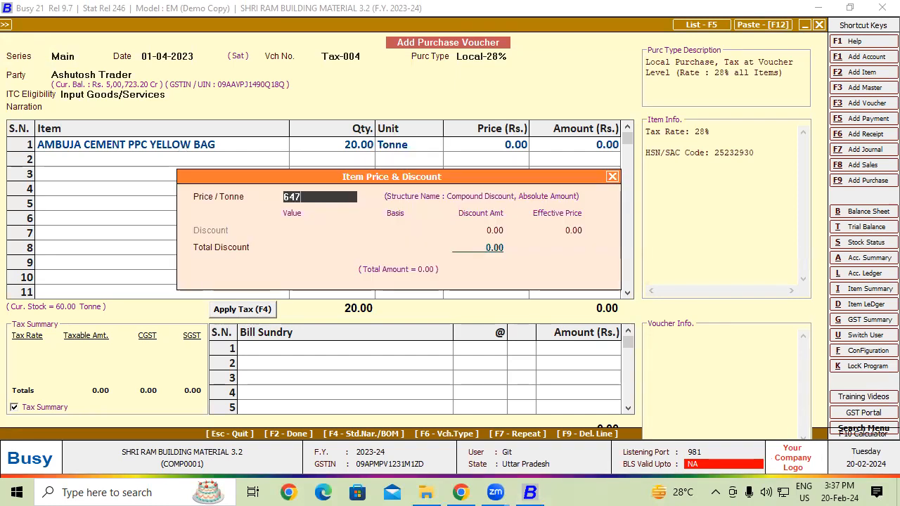
{"action": "type", "text": ".38"}
{"action": "key", "text": "Return"}
{"action": "type", "text": "1600+320"}
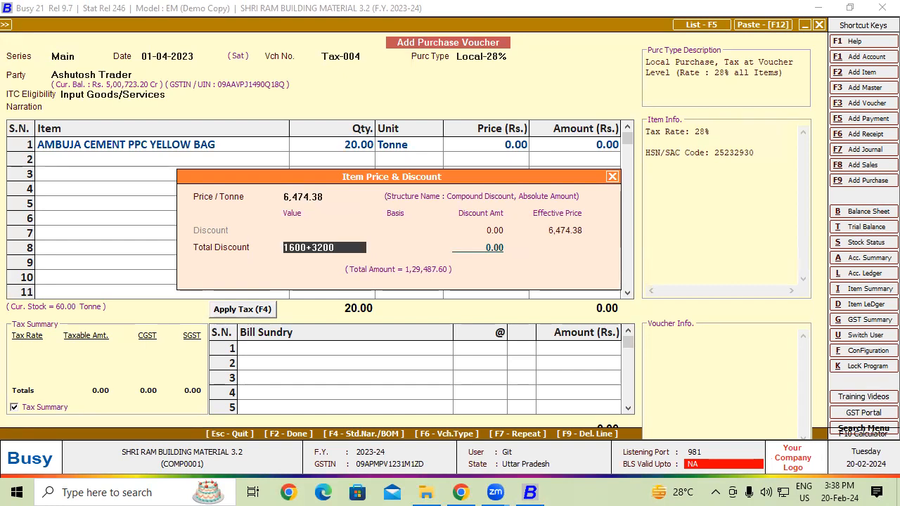
{"action": "key", "text": "Return"}
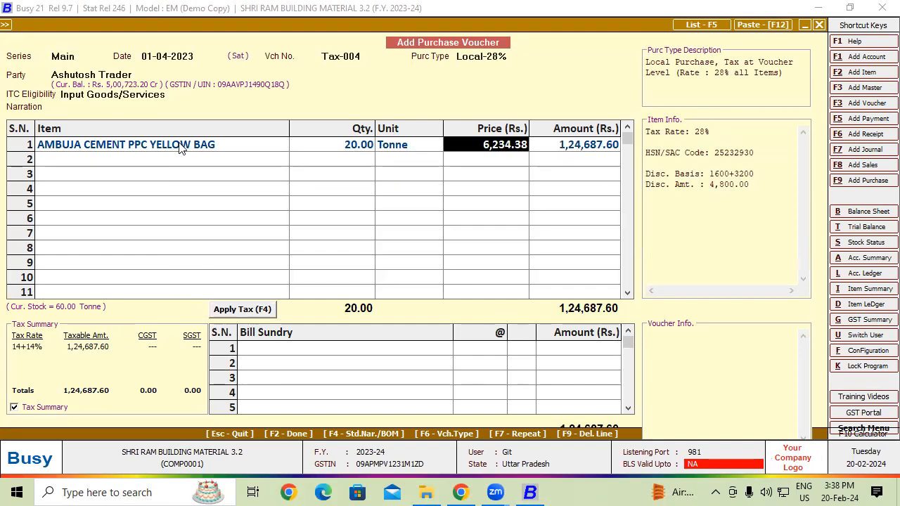
Step: Apply CGST and SGST to the voucher and add a Rounded Off (-) bill sundry of 0.12
{"action": "left_click", "coordinate": [257, 346]}
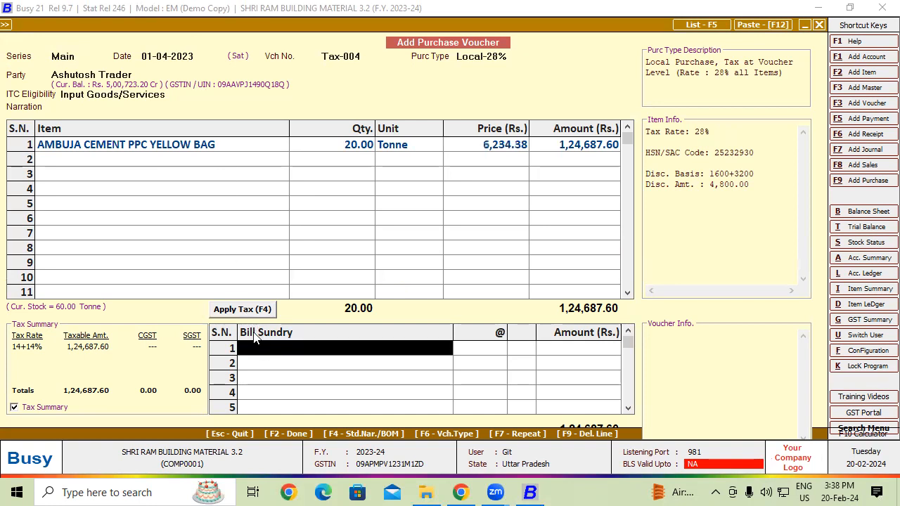
{"action": "left_click", "coordinate": [254, 310]}
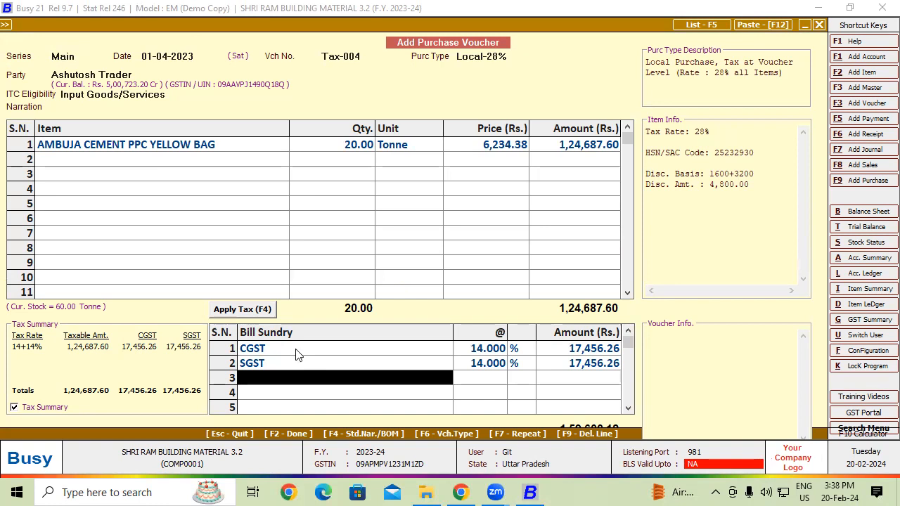
{"action": "type", "text": "r"}
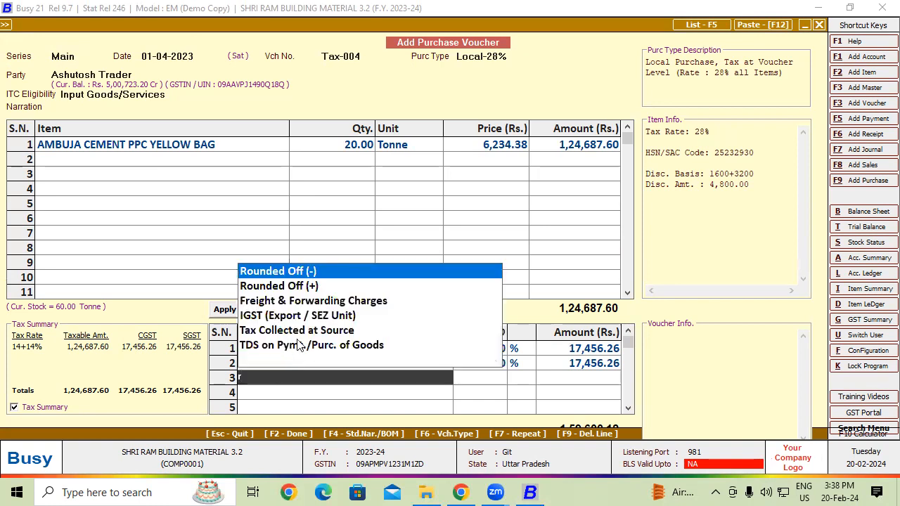
{"action": "key", "text": "Return"}
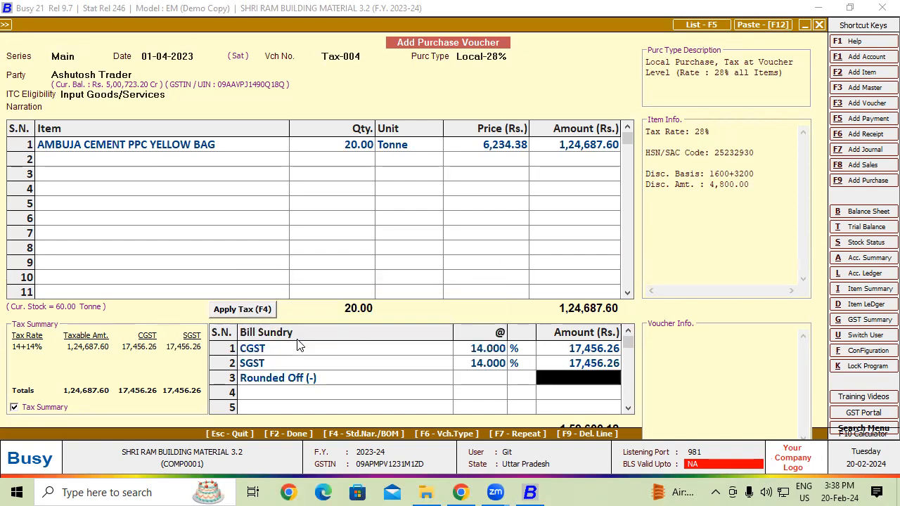
{"action": "type", "text": "0.12"}
{"action": "key", "text": "Return"}
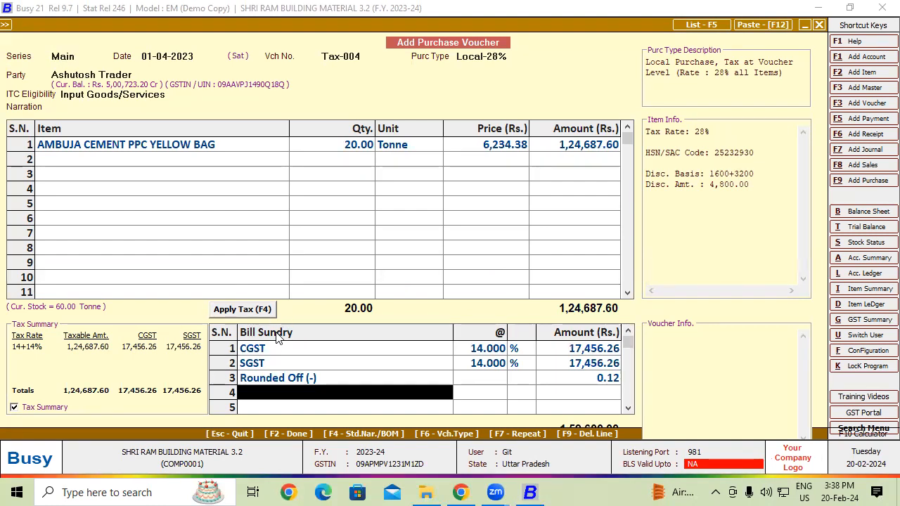
Step: Save the purchase voucher with Tax-004 as a new bill reference, continuing despite the GSTIN warning
{"action": "key", "text": "F2"}
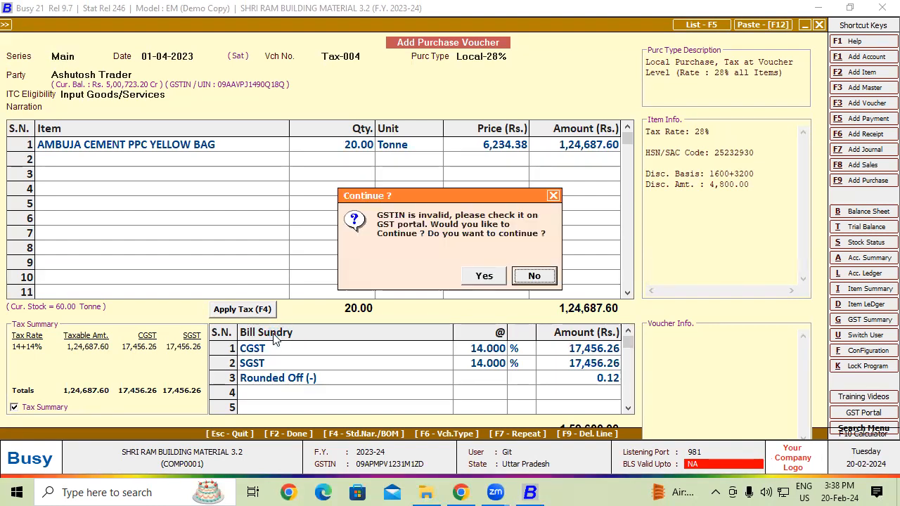
{"action": "left_click", "coordinate": [483, 275]}
{"action": "left_click", "coordinate": [448, 295]}
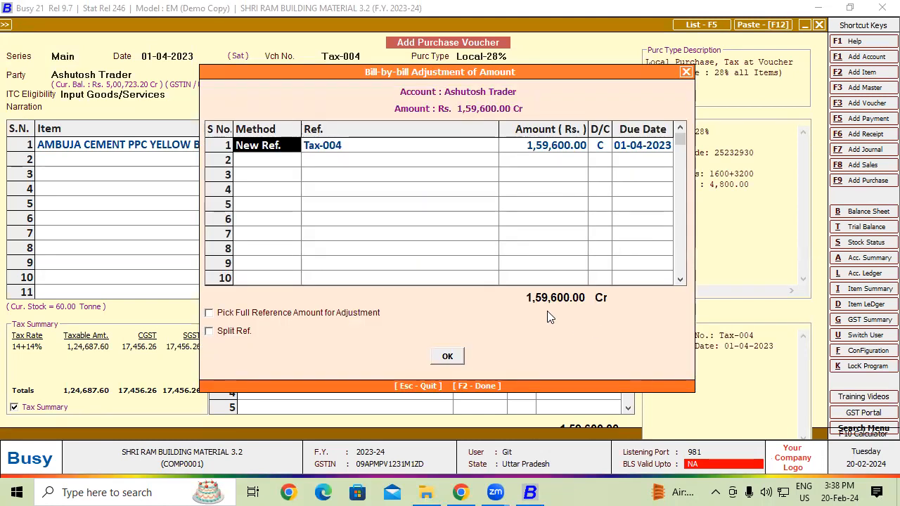
{"action": "left_click", "coordinate": [439, 360]}
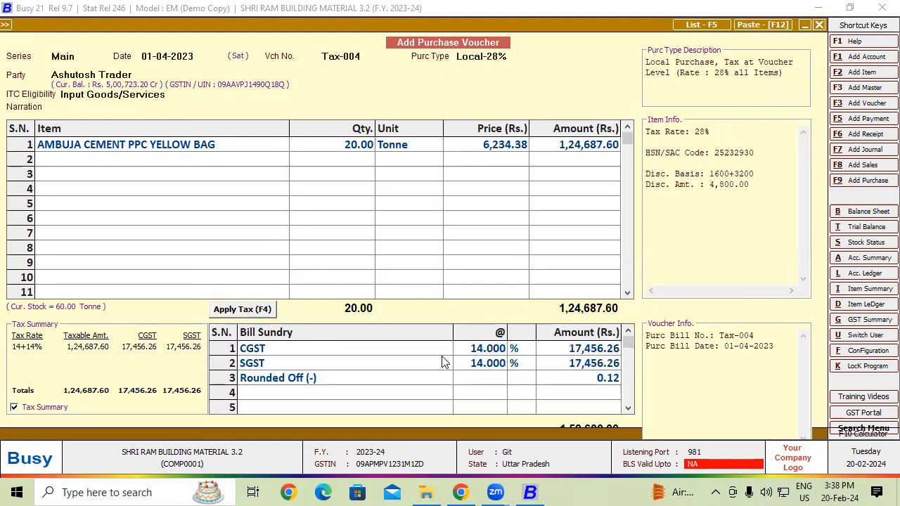
{"action": "left_click", "coordinate": [464, 278]}
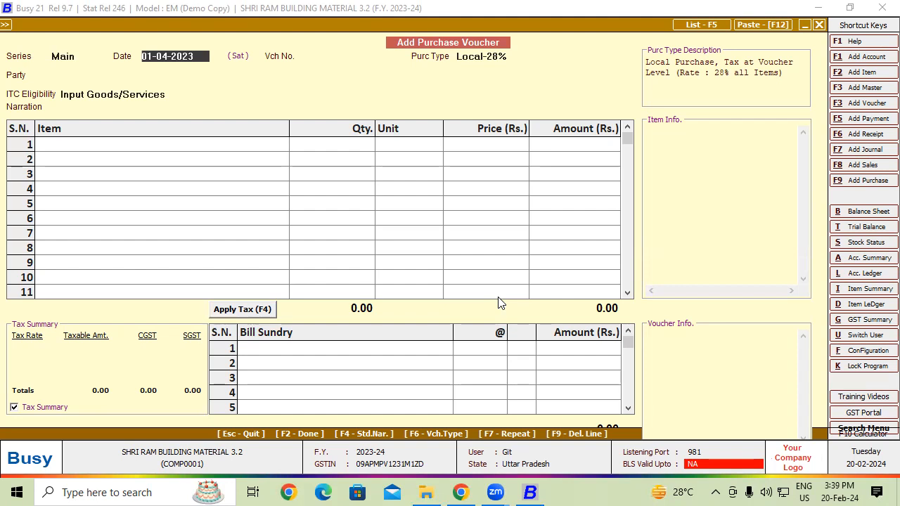
Step: Begin the next purchase voucher with voucher number Tax-005, keeping the date 01-04-2023
{"action": "key", "text": "Return"}
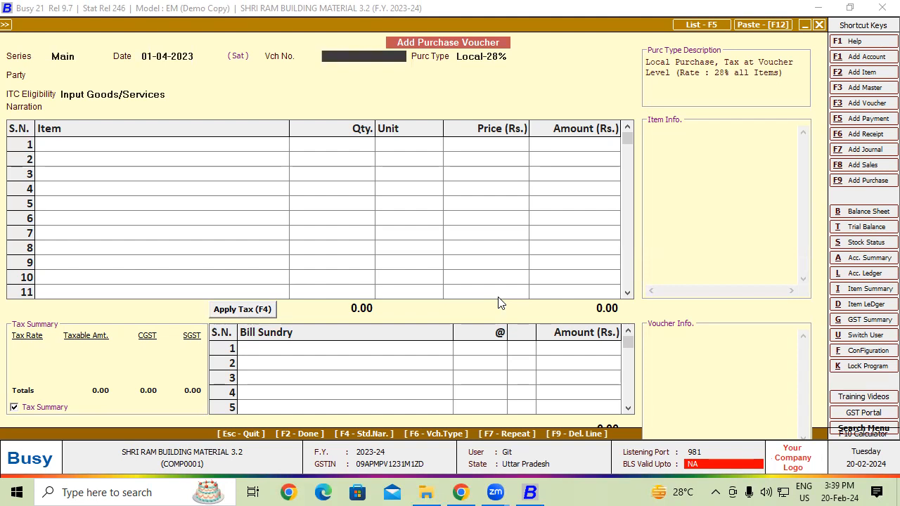
{"action": "type", "text": "Tax-005"}
{"action": "key", "text": "Return"}
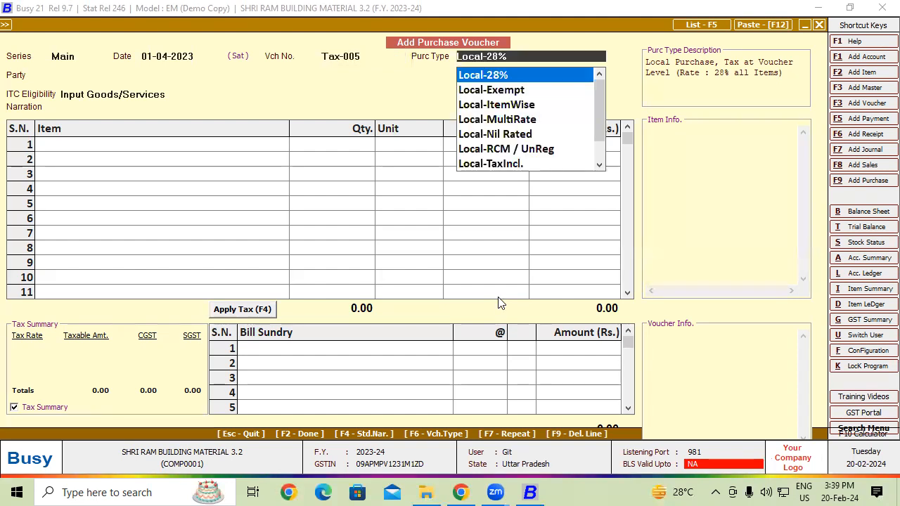
Step: Set the voucher's purchase type to Local-MultiRate
{"action": "key", "text": "Up"}
{"action": "key", "text": "Up"}
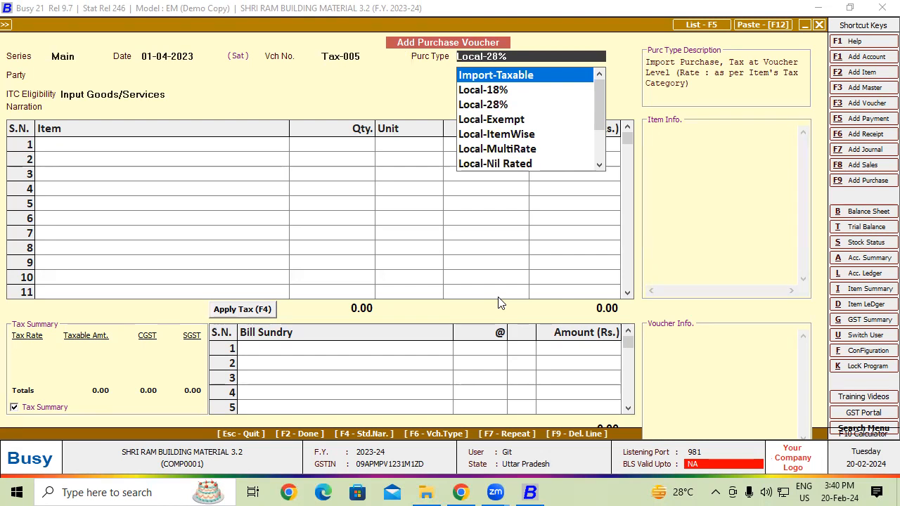
{"action": "key", "text": "Down"}
{"action": "key", "text": "Down"}
{"action": "key", "text": "Down"}
{"action": "key", "text": "Down"}
{"action": "key", "text": "Down"}
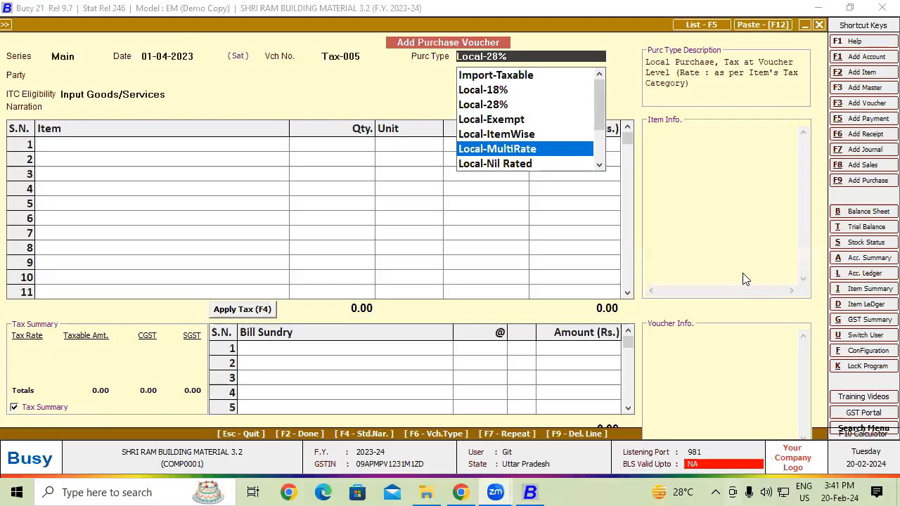
{"action": "left_click", "coordinate": [533, 151]}
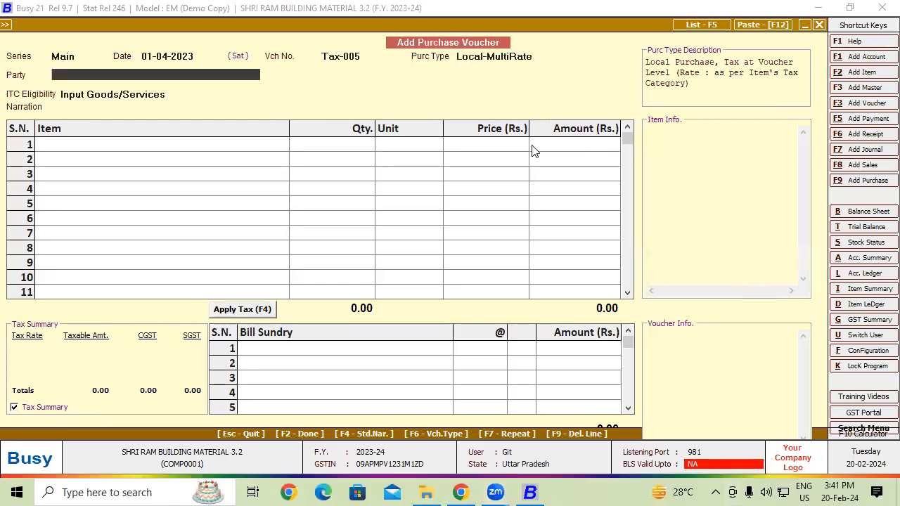
Step: Choose Ashutosh Trader as the party, continue despite the GSTIN warning, and keep Input Goods/Services as the ITC eligibility with no narration
{"action": "type", "text": "ader"}
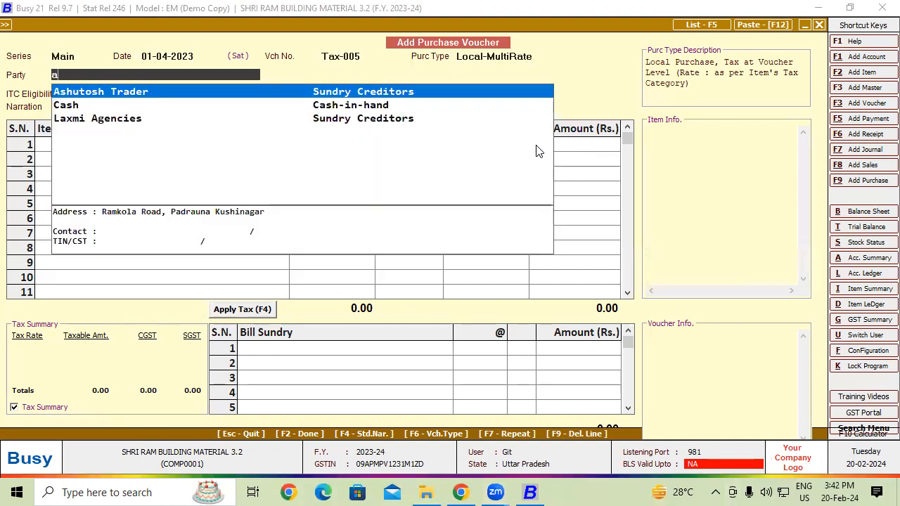
{"action": "key", "text": "Return"}
{"action": "key", "text": "Left"}
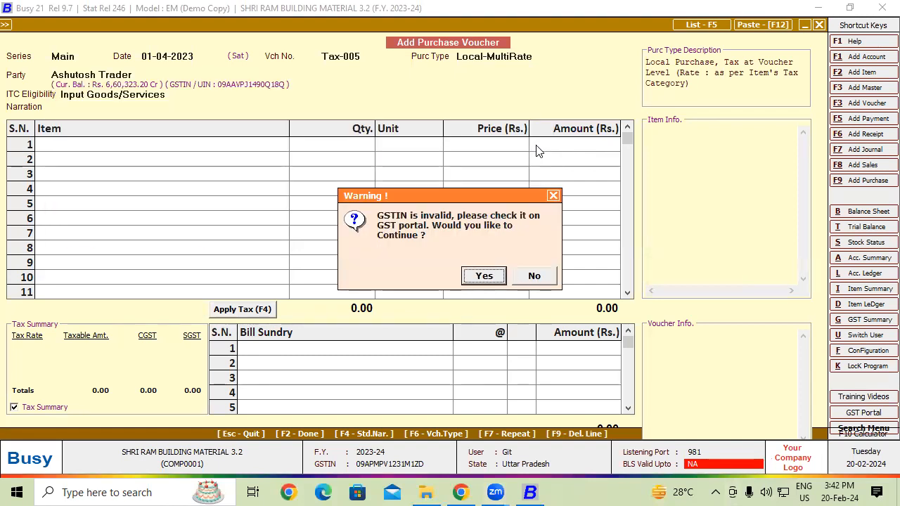
{"action": "key", "text": "Return"}
{"action": "key", "text": "Return"}
{"action": "key", "text": "Return"}
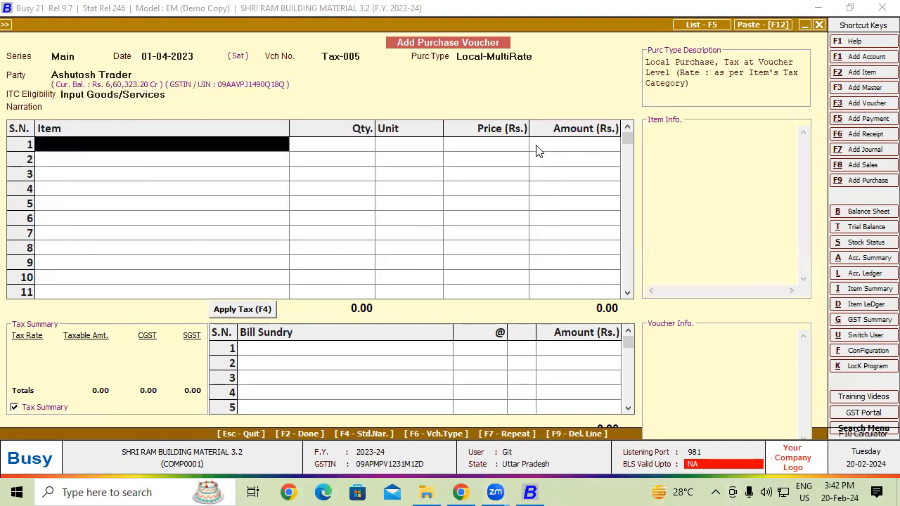
Step: Add AMBUJA CEMENT PPC YELLOW BAG as the first item with quantity 120 Tonne and price 6000, without a discount
{"action": "type", "text": "a"}
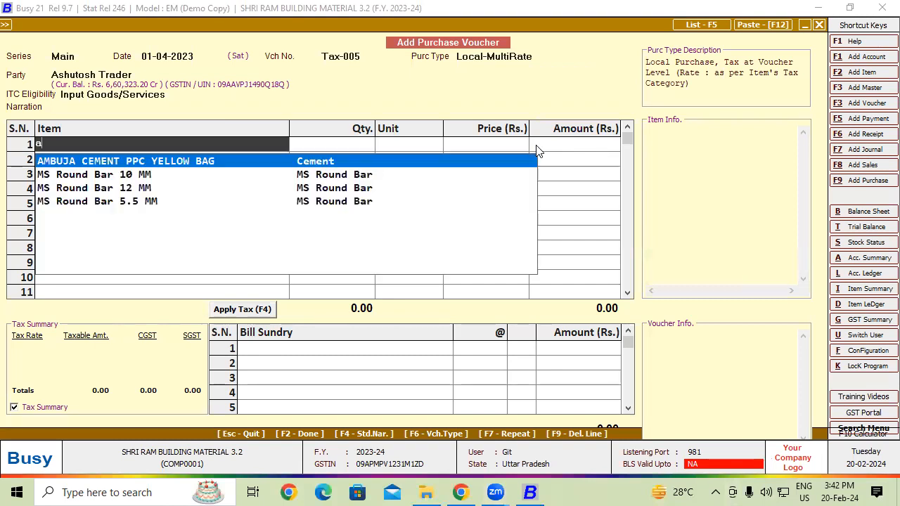
{"action": "key", "text": "Return"}
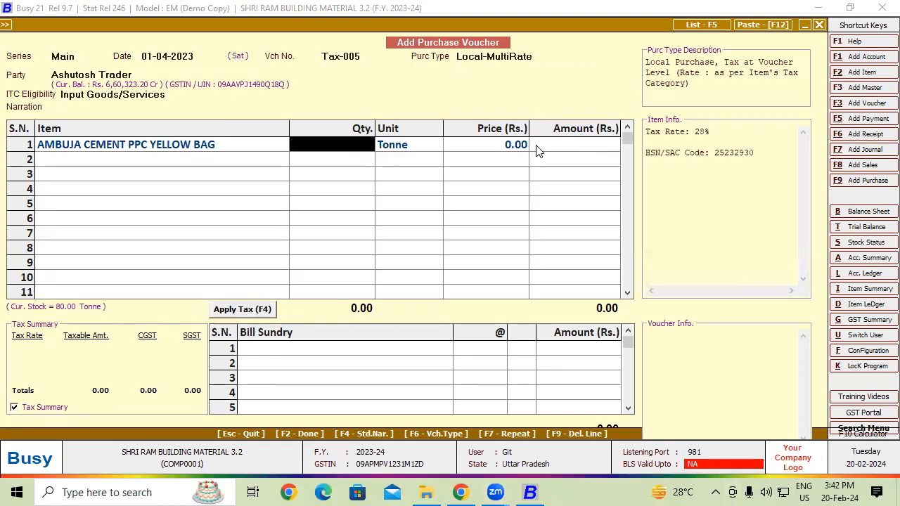
{"action": "type", "text": "120"}
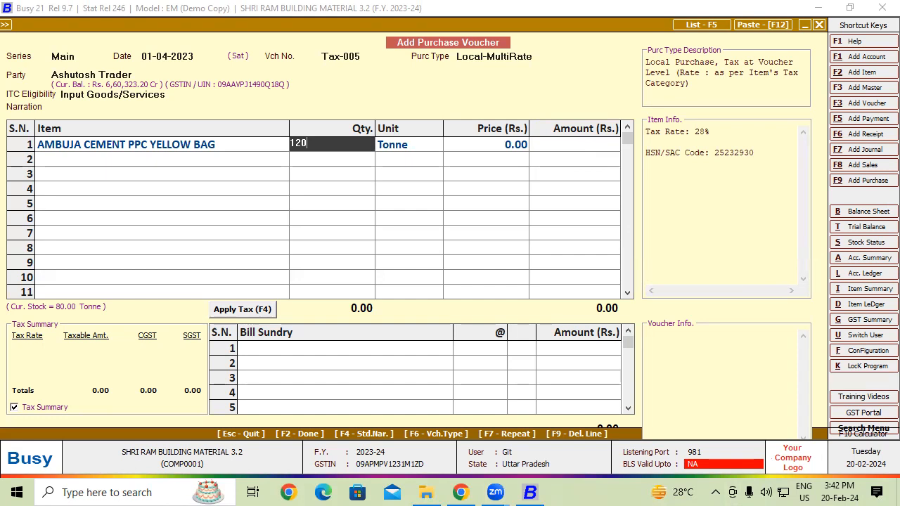
{"action": "key", "text": "Return"}
{"action": "key", "text": "Return"}
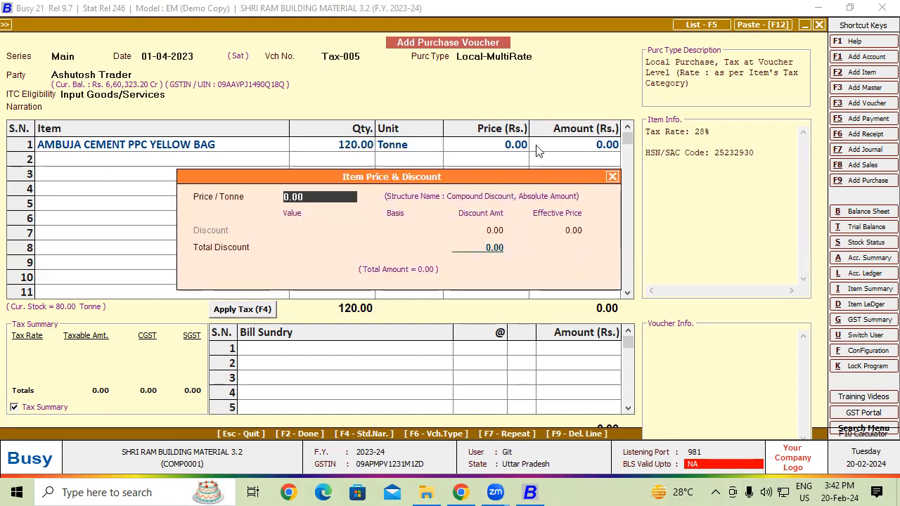
{"action": "type", "text": "6000"}
{"action": "key", "text": "Return"}
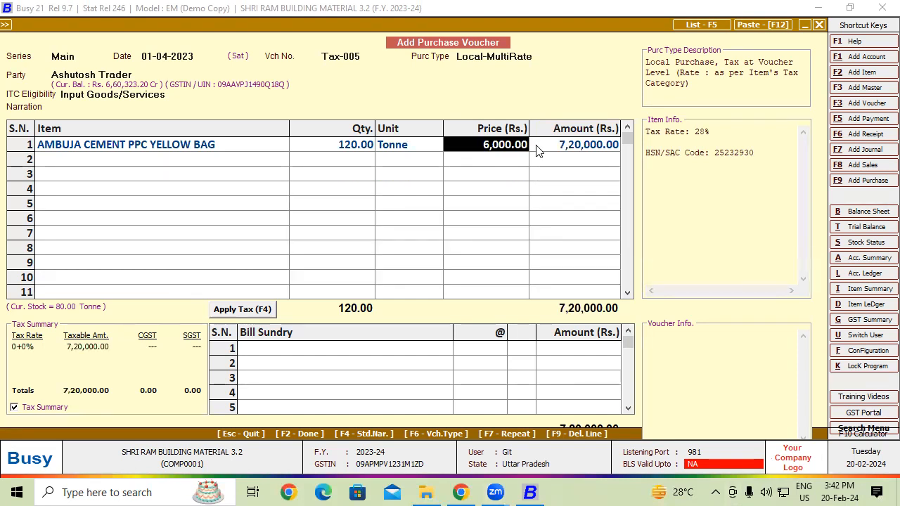
{"action": "key", "text": "Return"}
{"action": "key", "text": "Return"}
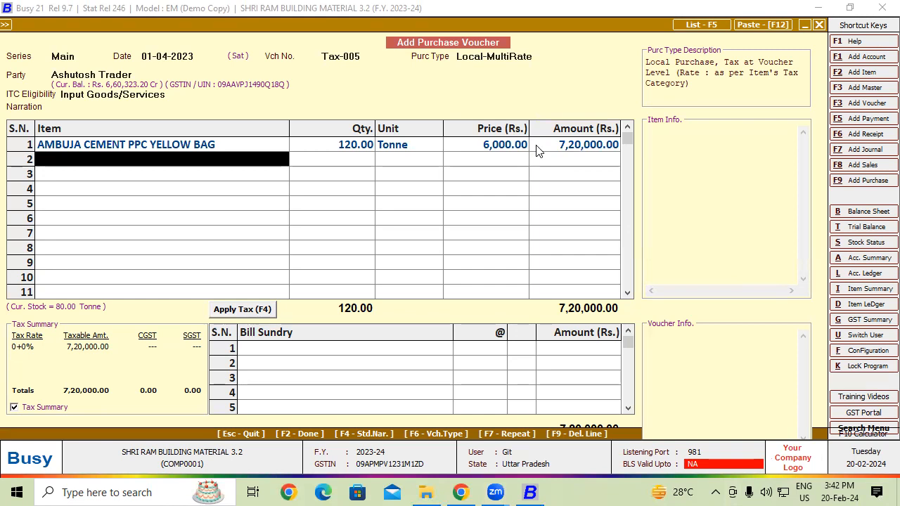
Step: Add MS Round Bar 10 MM as the second item with quantity 173.40 Kgs. and price 40, without a discount
{"action": "type", "text": "m"}
{"action": "key", "text": "Return"}
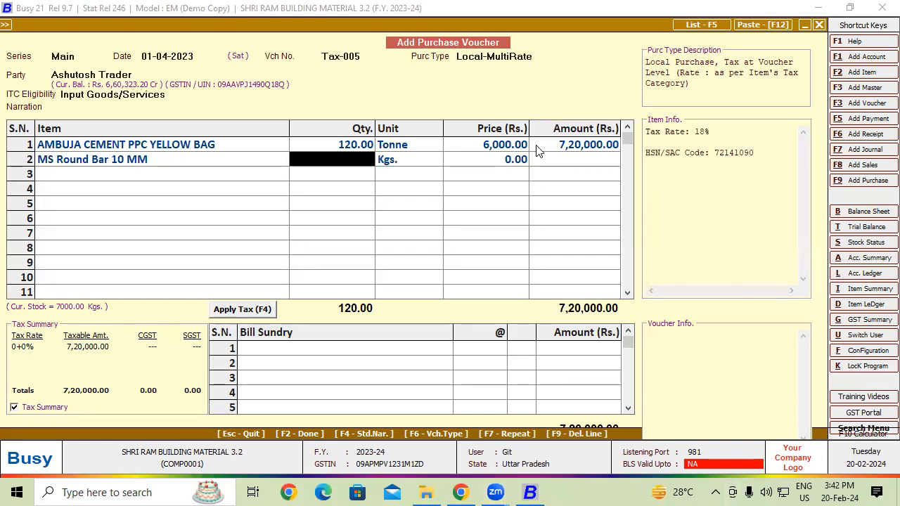
{"action": "type", "text": "173."}
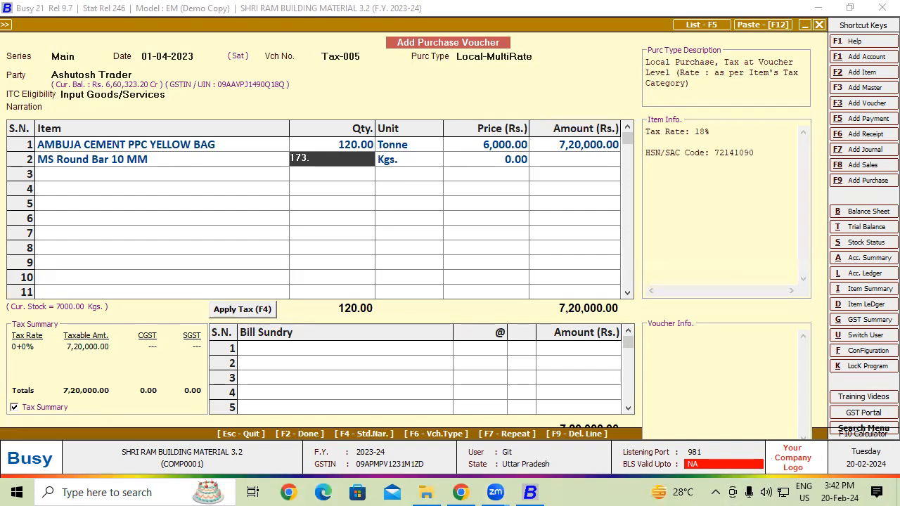
{"action": "type", "text": "40"}
{"action": "key", "text": "Return"}
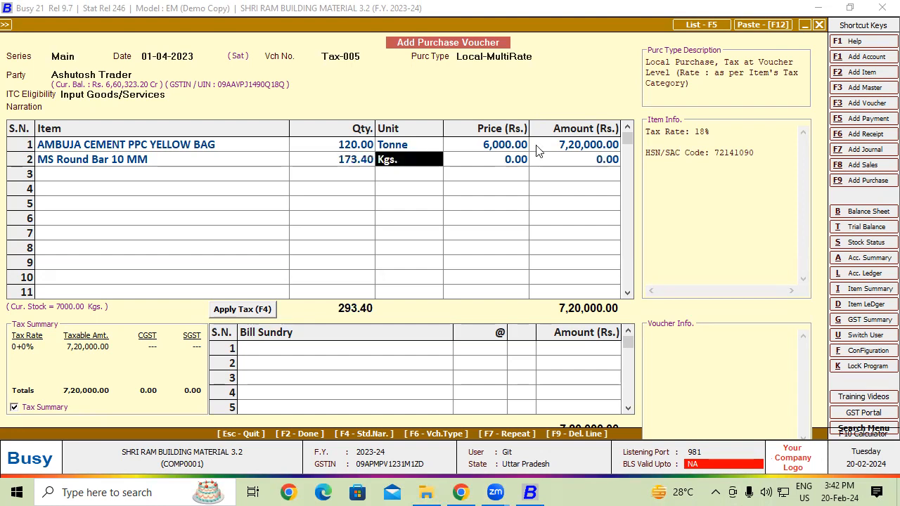
{"action": "key", "text": "Return"}
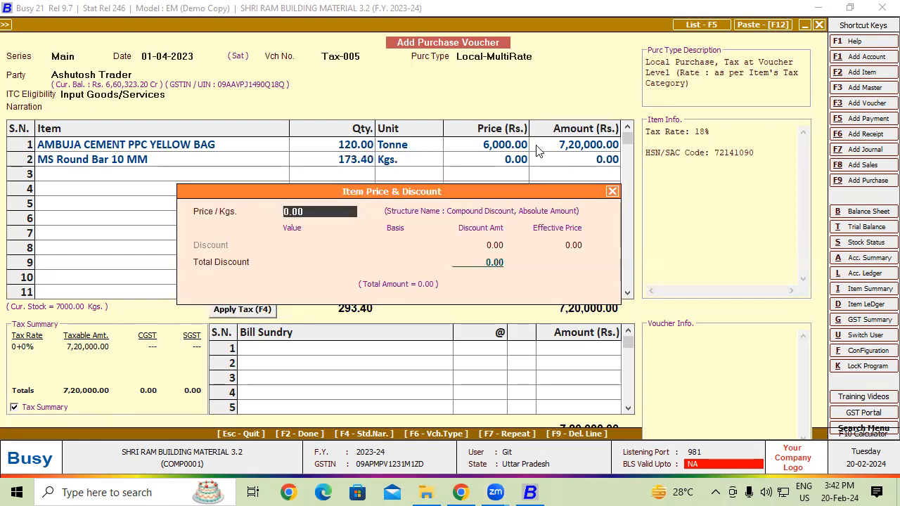
{"action": "type", "text": "48"}
{"action": "key", "text": "Return"}
{"action": "key", "text": "Return"}
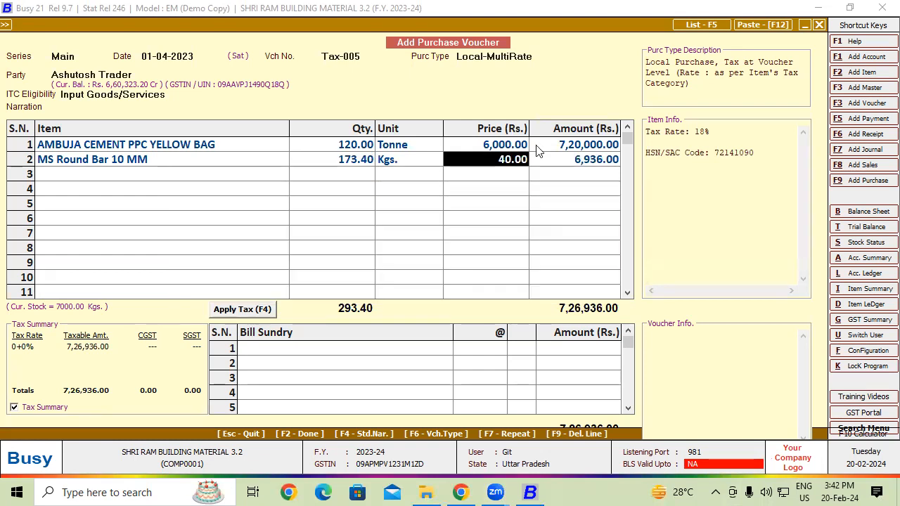
Step: Apply CGST and SGST to the voucher for both items and review the resulting bill sundry lines
{"action": "left_click", "coordinate": [255, 311]}
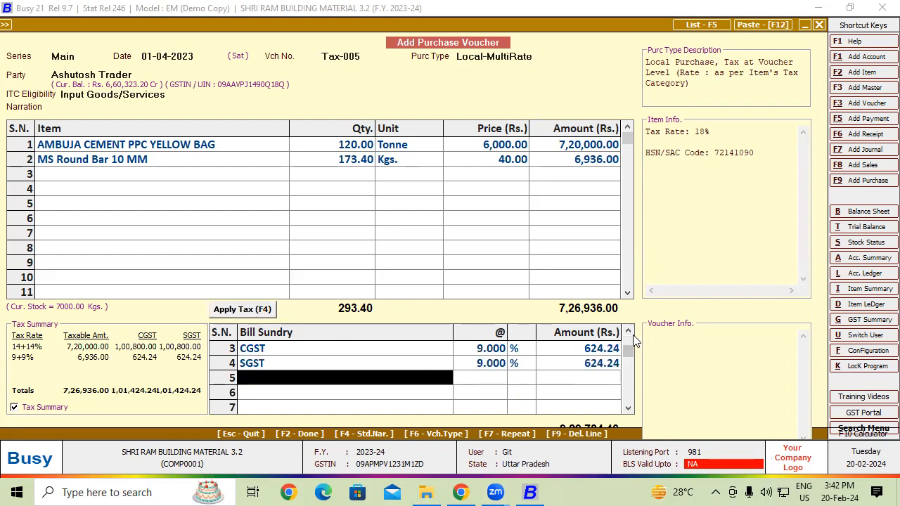
{"action": "scroll", "coordinate": [632, 340], "scroll_direction": "up", "scroll_amount": 2}
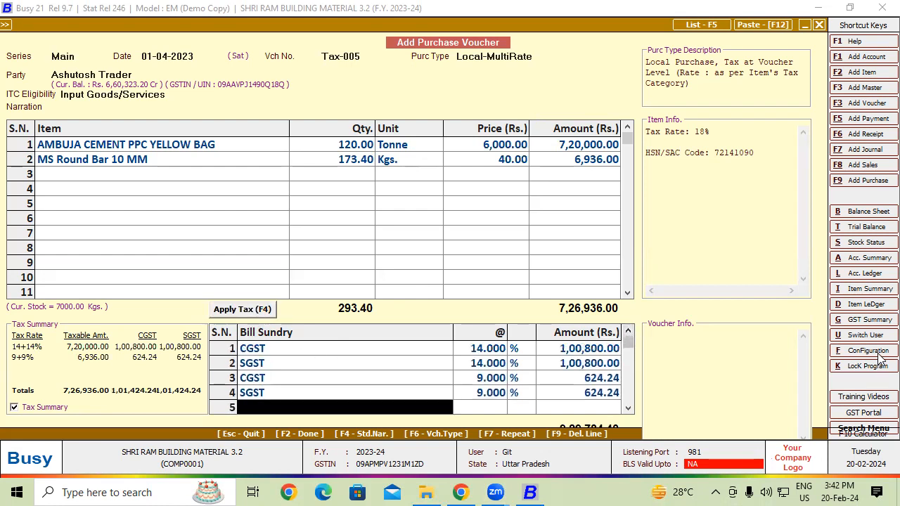